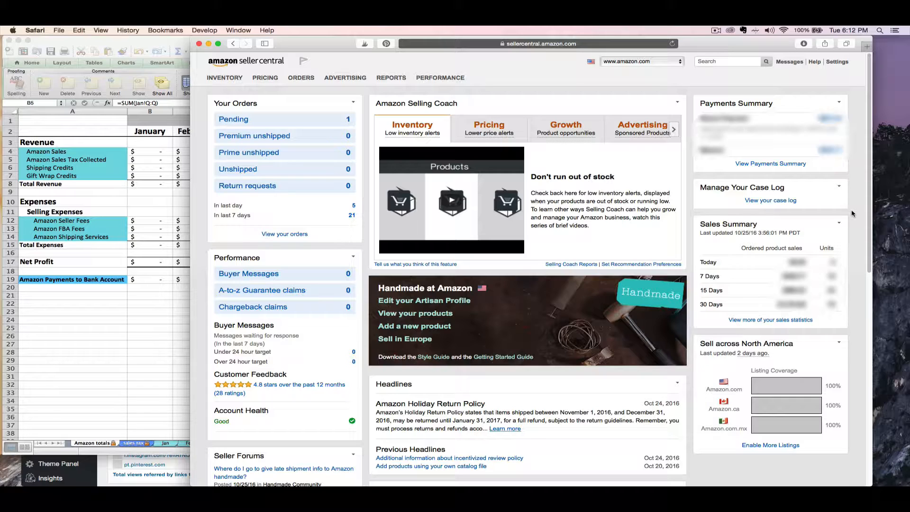
Step: Generate a Transaction date range report for January 2016 from the Payments reports, refresh the list and download it
left_click(394, 79)
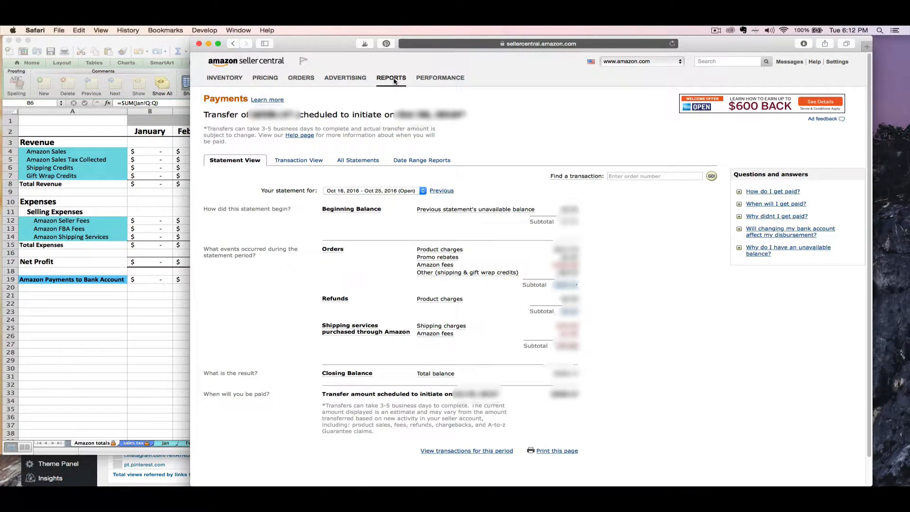
left_click(425, 162)
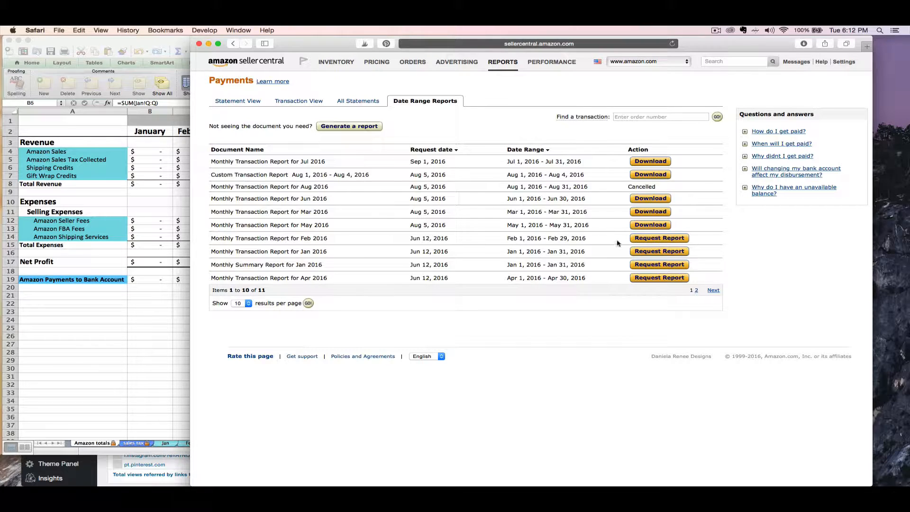
left_click(334, 126)
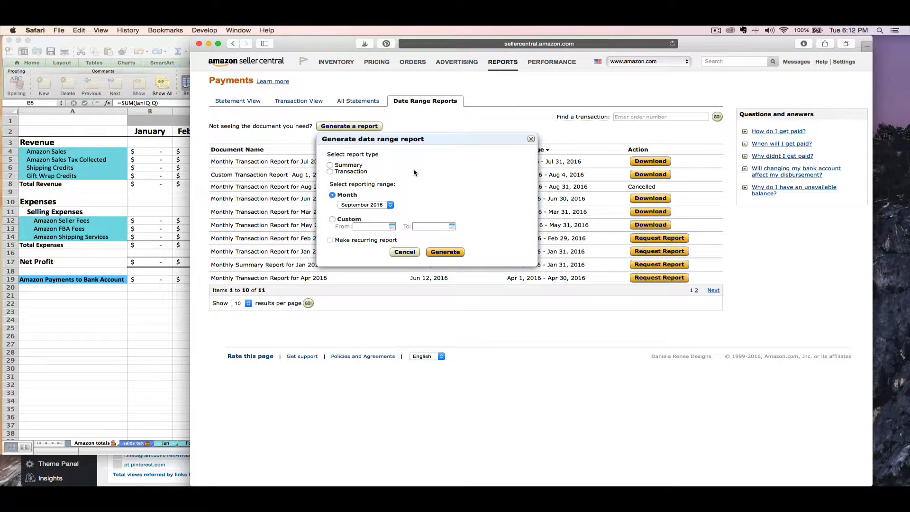
left_click(346, 173)
left_click(330, 172)
left_click(390, 206)
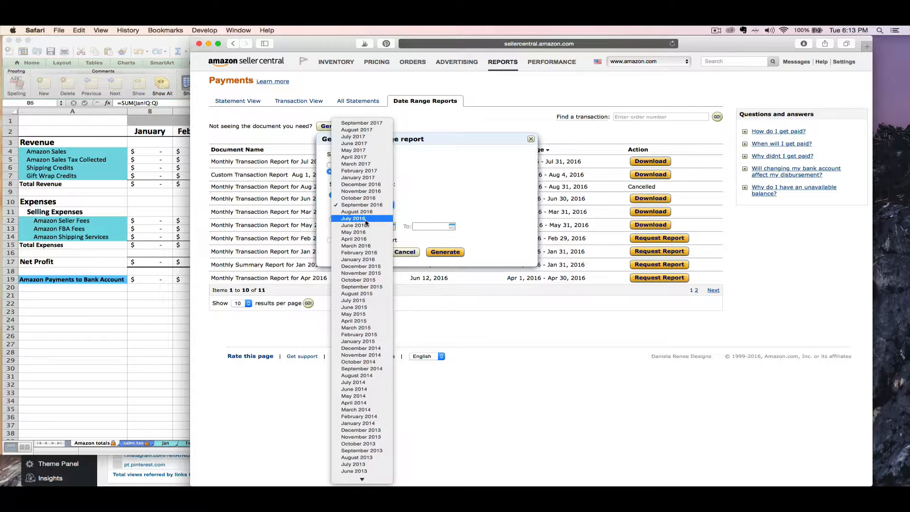
left_click(379, 259)
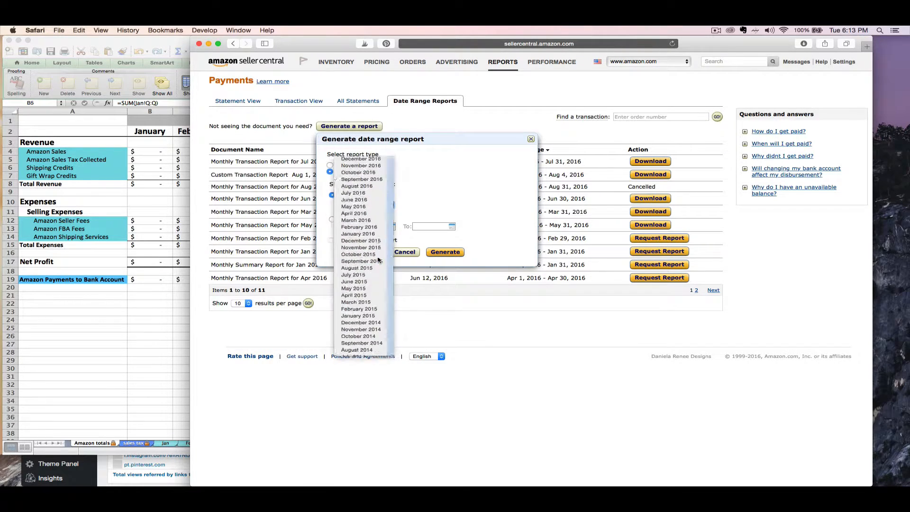
left_click(444, 253)
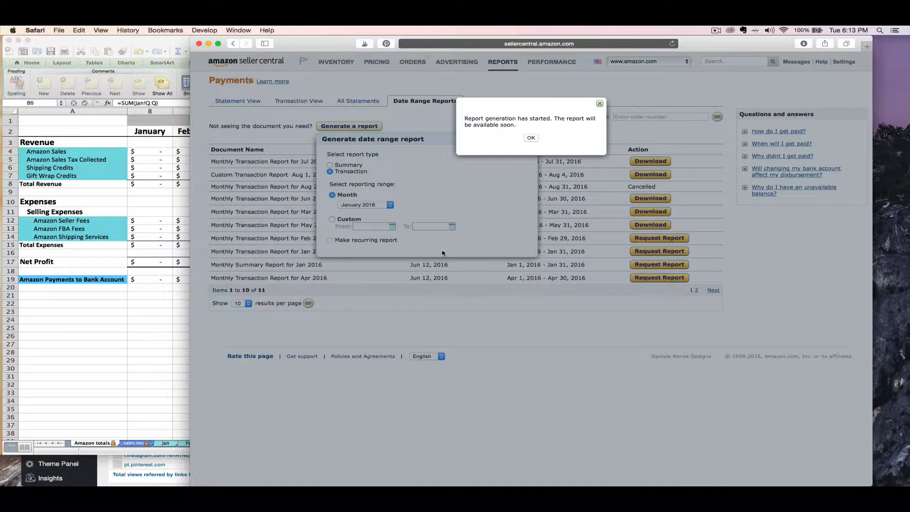
left_click(531, 139)
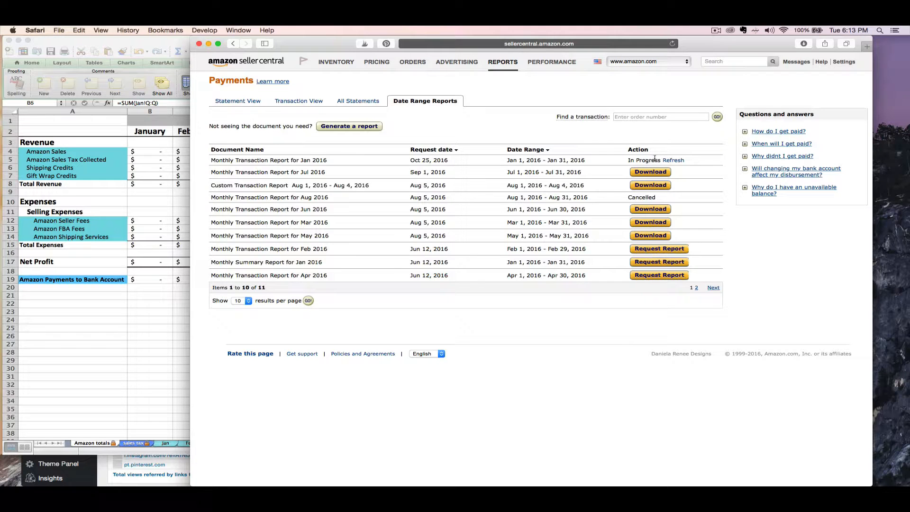
left_click(670, 160)
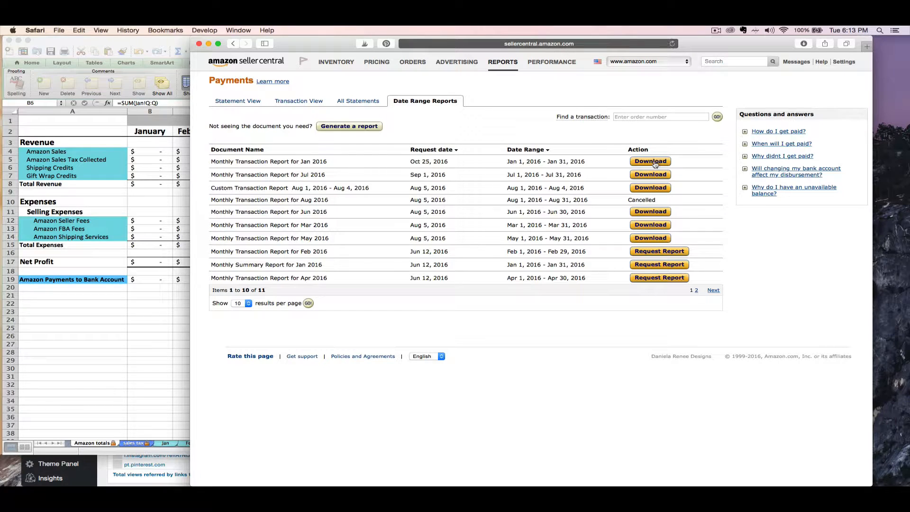
left_click(652, 163)
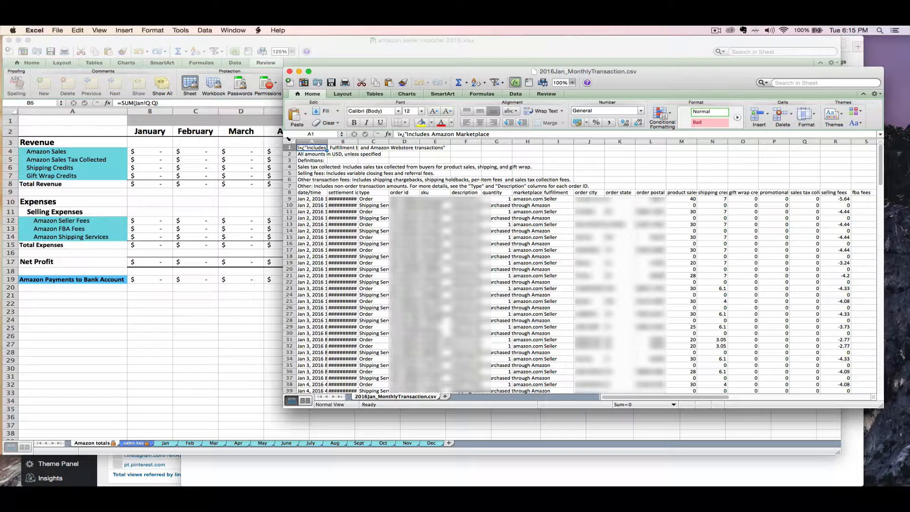
Step: Copy the entire sheet of 2016Jan_MonthlyTransaction.csv
left_click(289, 138)
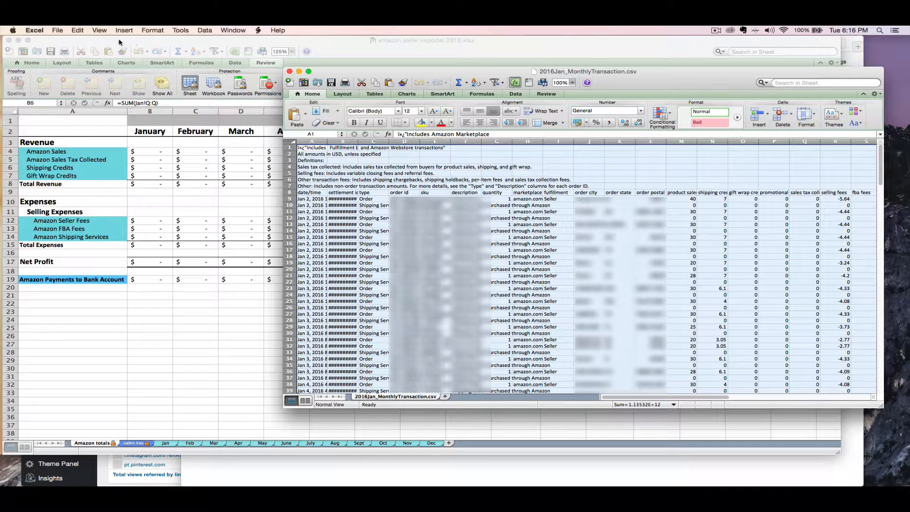
left_click(79, 31)
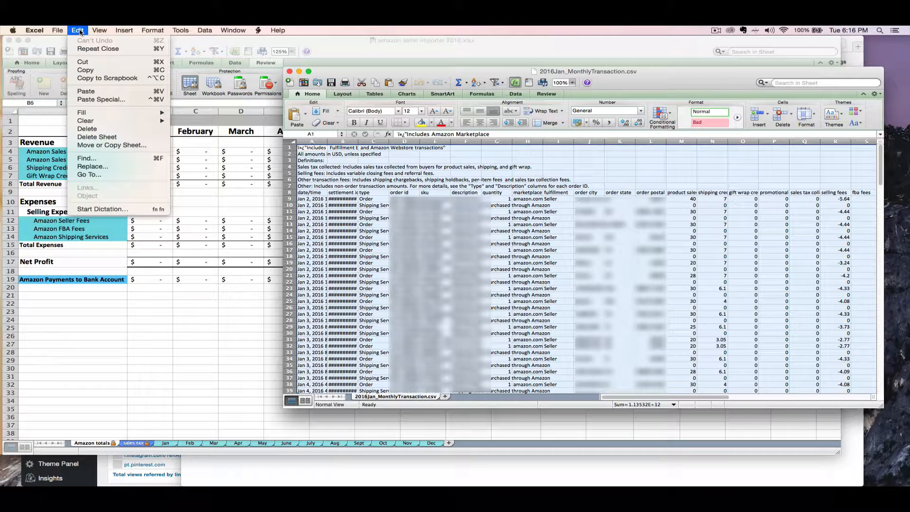
left_click(99, 72)
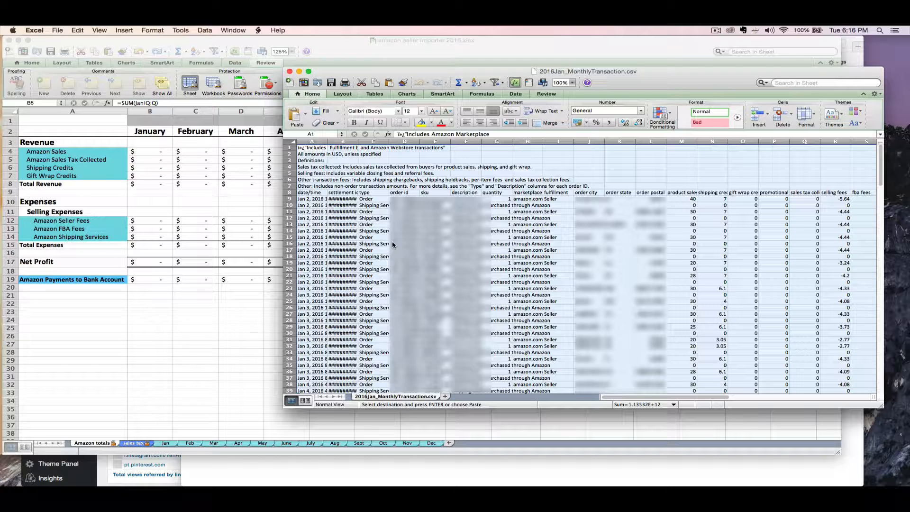
Step: Paste the copied report over the whole Jan sheet of amazon seller importer 2016.xlsx, starting at its first column and row
left_click(228, 276)
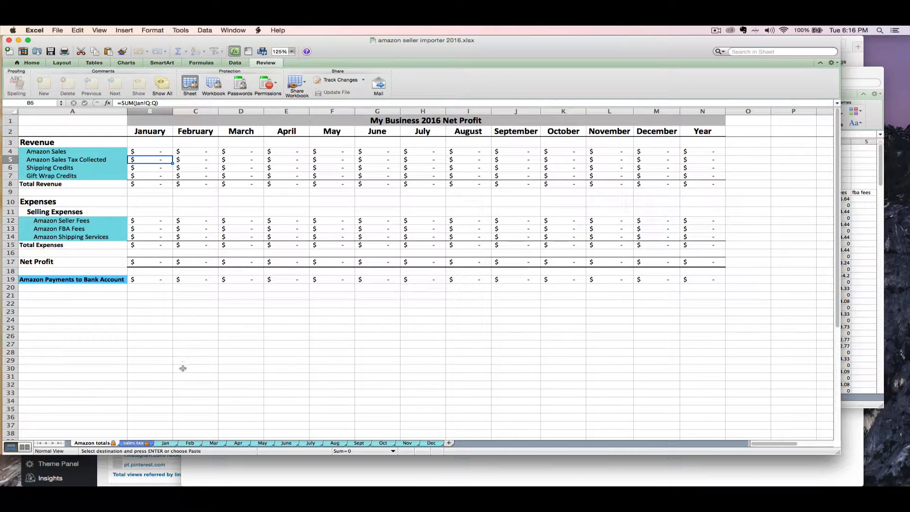
left_click(164, 445)
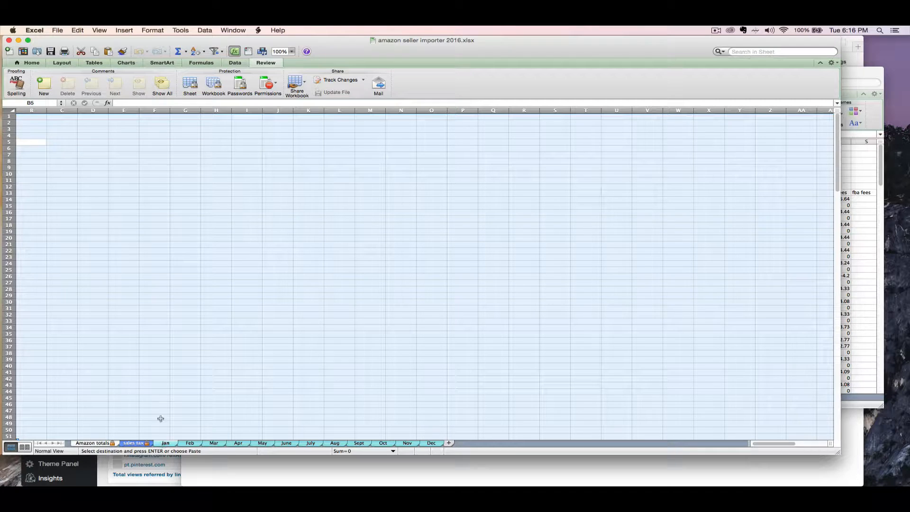
left_click(9, 109)
left_click_drag(757, 444, 748, 444)
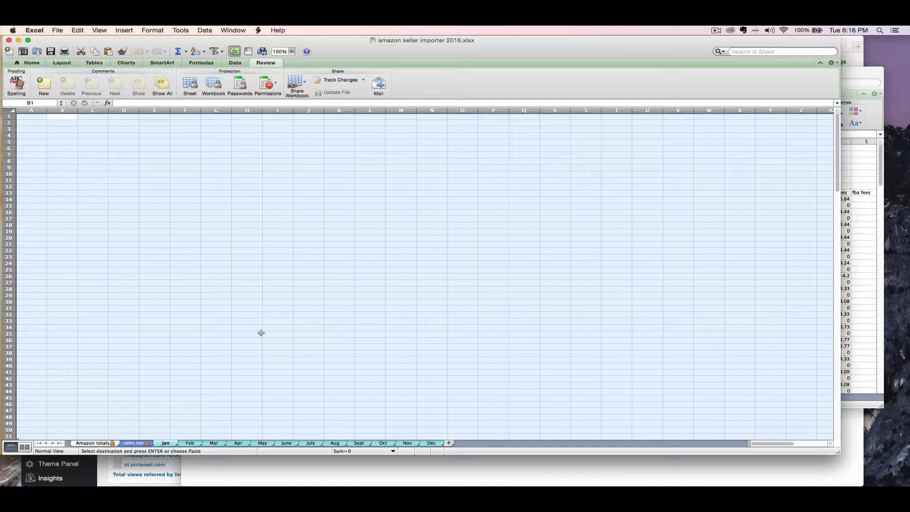
left_click(81, 32)
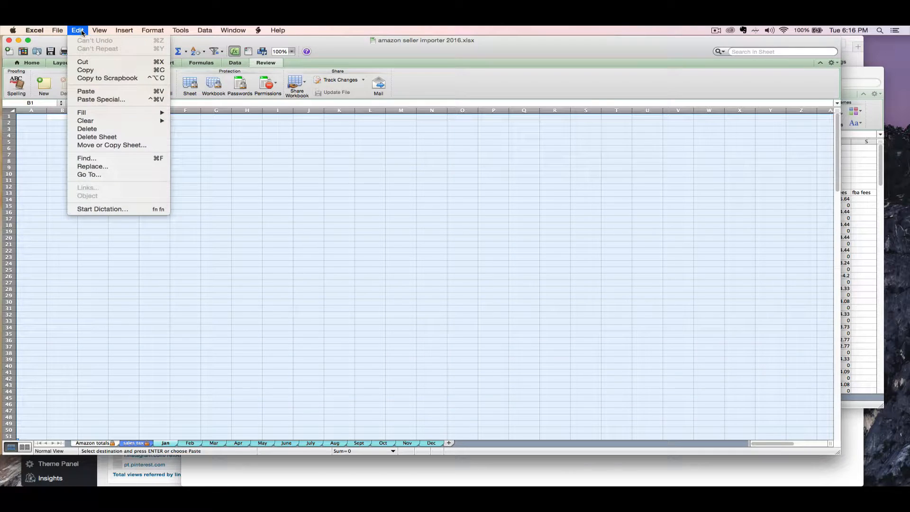
left_click(91, 90)
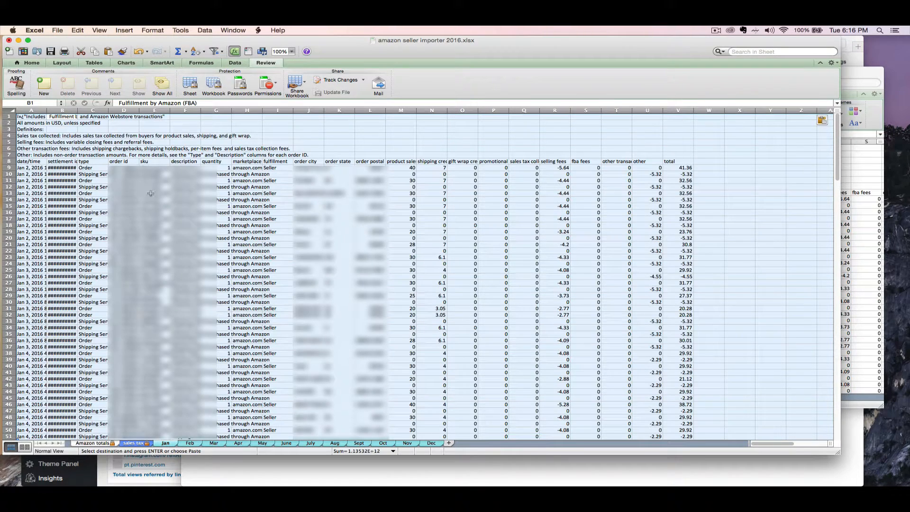
left_click(137, 218)
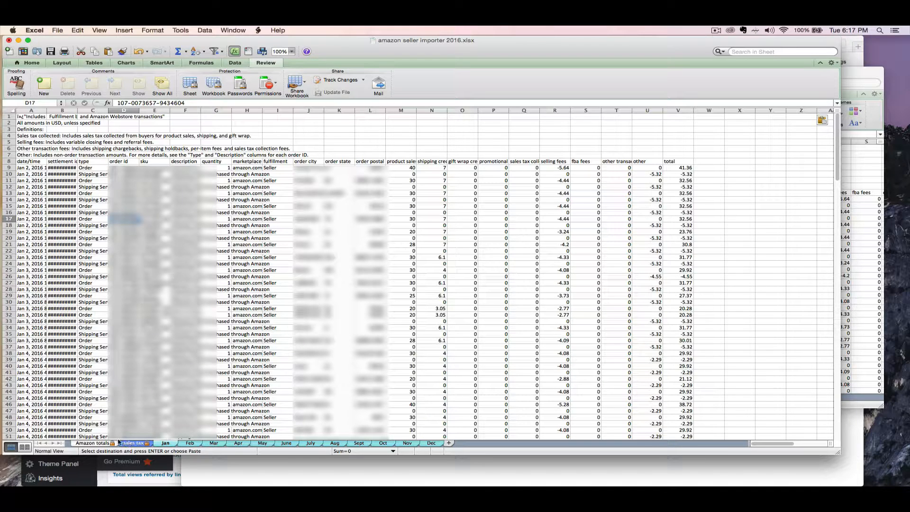
Step: Review January's sales, sales tax, shipping and gift wrap credits, and payments to bank account on the Amazon totals sheet
left_click(99, 444)
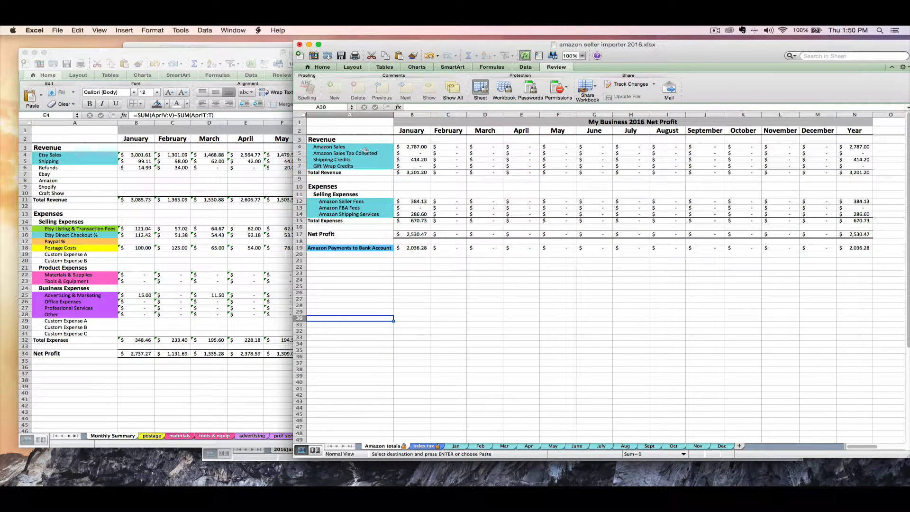
left_click(413, 146)
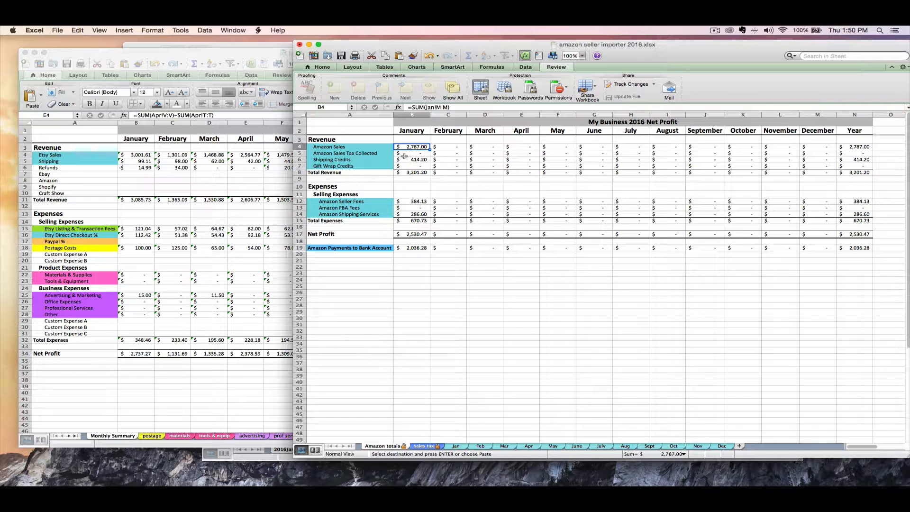
left_click(404, 161)
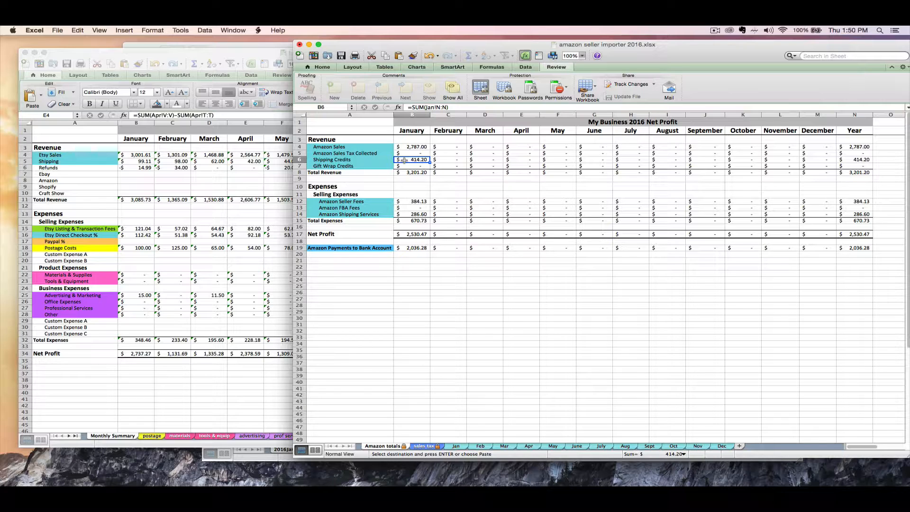
key("Down")
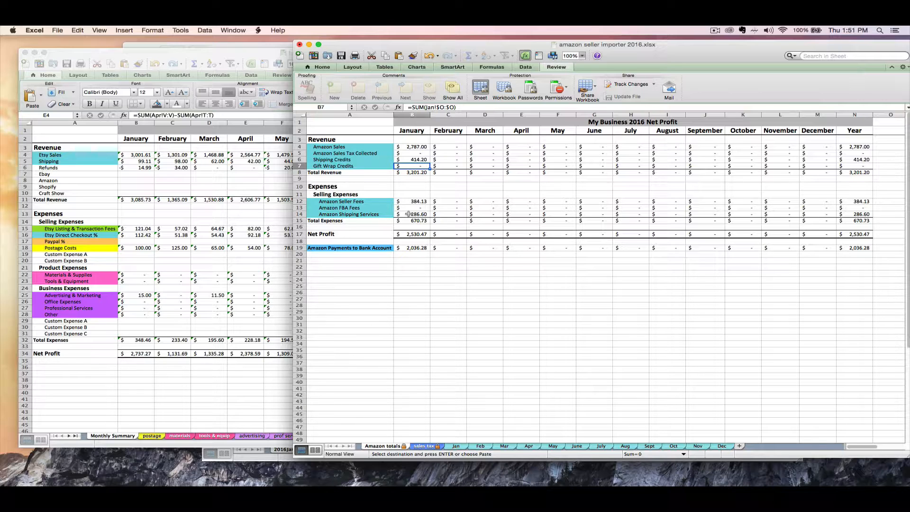
left_click(419, 153)
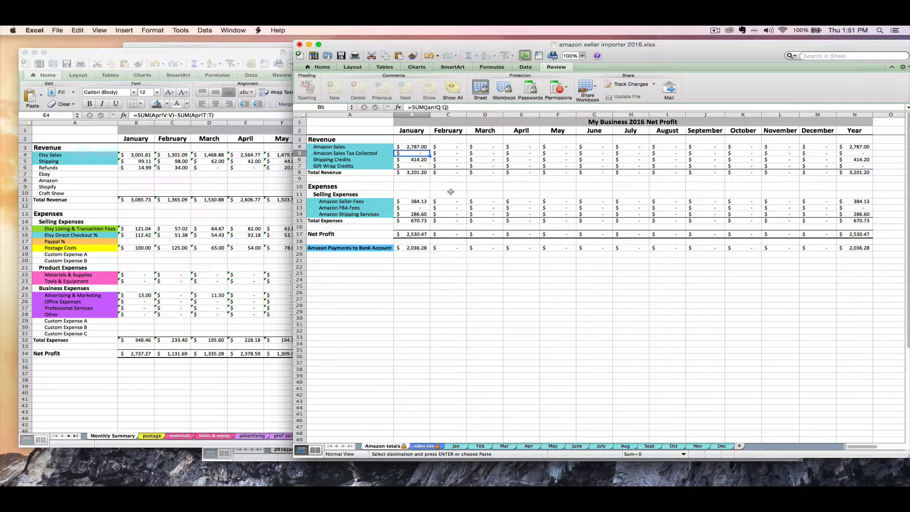
left_click(406, 248)
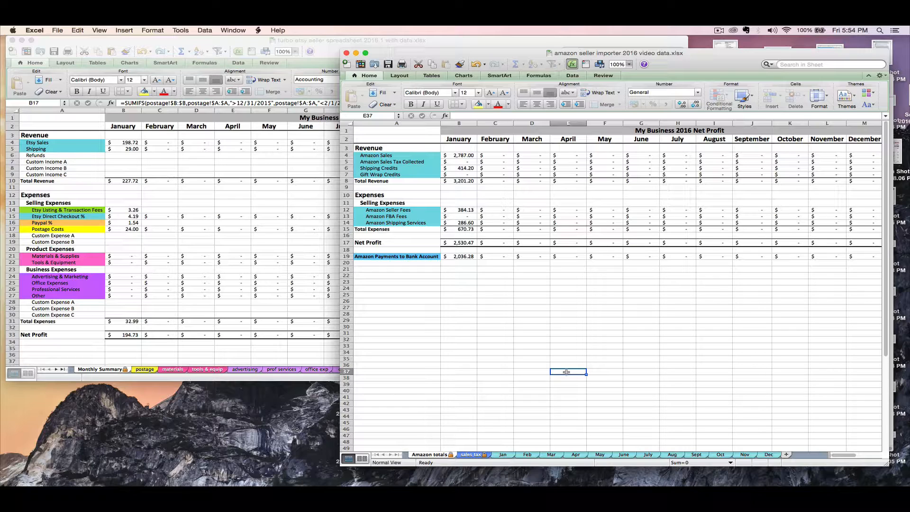
Step: Save the Amazon seller importer workbook
left_click(497, 283)
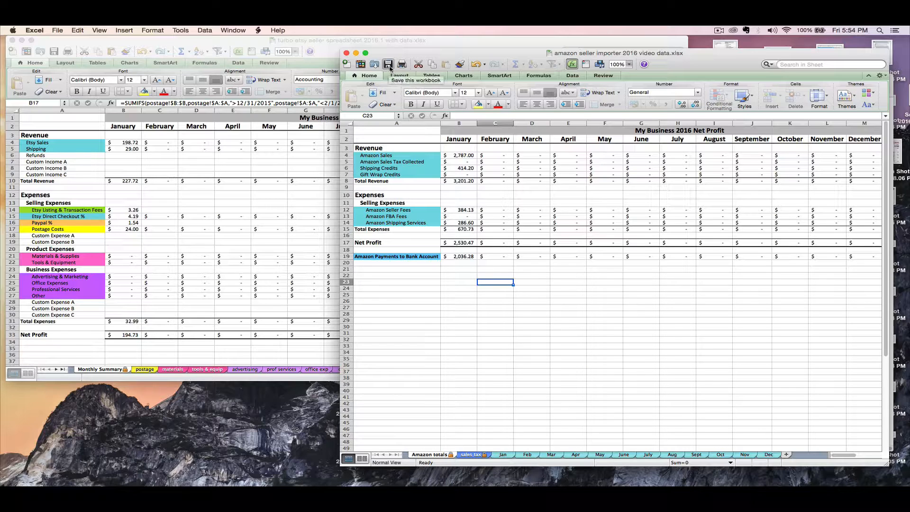
left_click(389, 64)
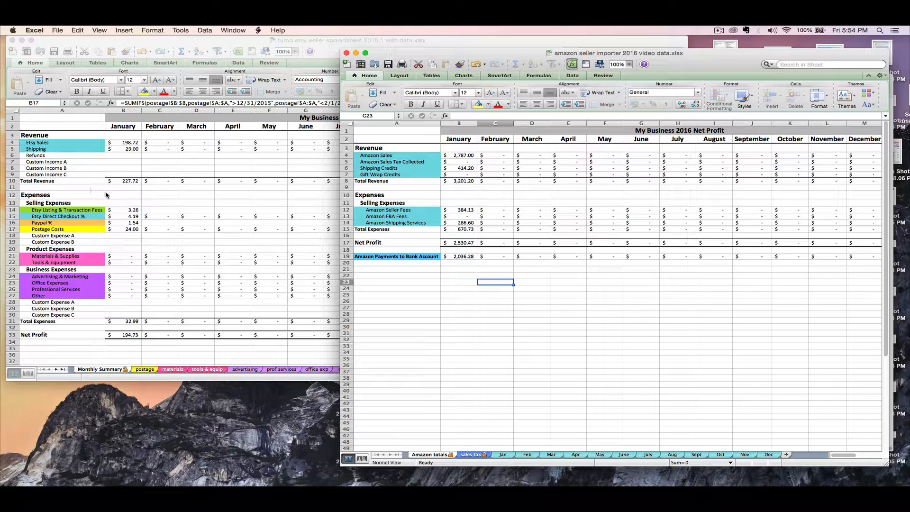
Step: Switch to the turbo etsy seller spreadsheet and narrow its window so it sits beside the Amazon importer workbook
left_click(456, 181)
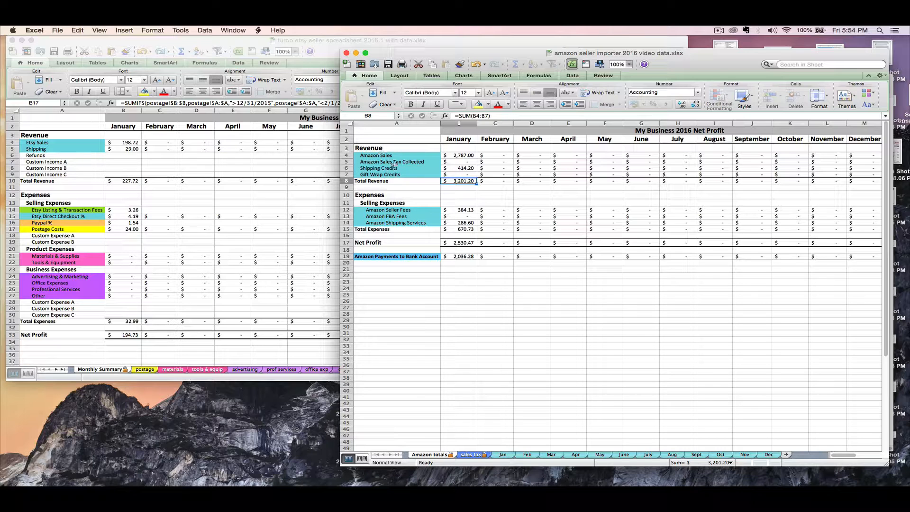
left_click(72, 178)
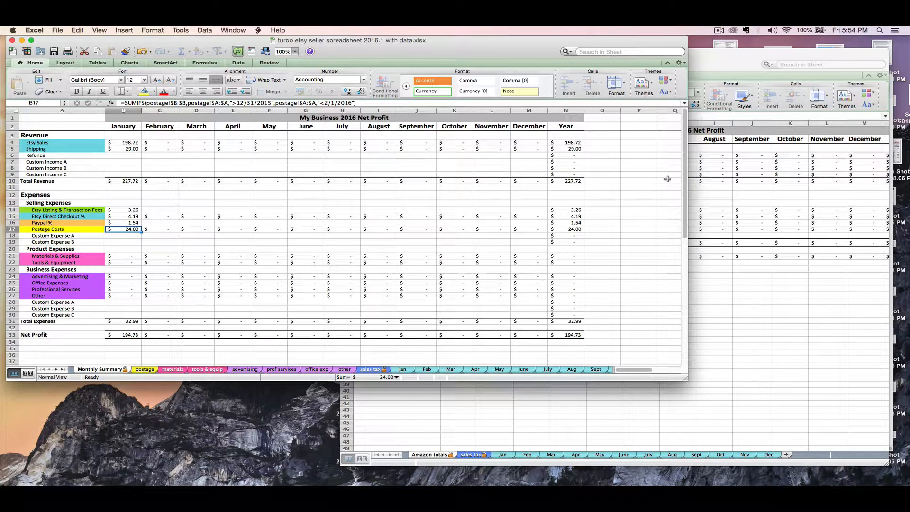
left_click_drag(688, 187, 340, 200)
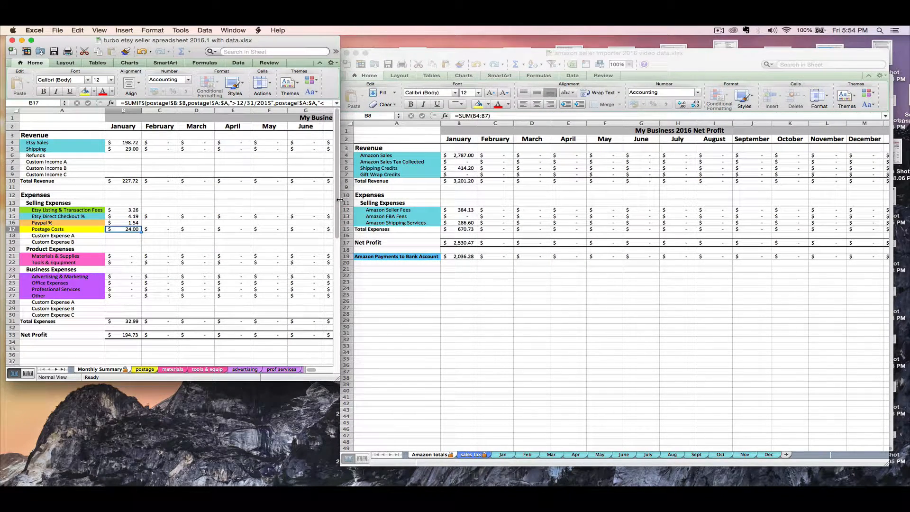
Step: Rename Custom Income A as "Amazon Sales" and Custom Income B as "Amazon Sales Tax Collected" in the Monthly Summary's Revenue section
left_click(61, 162)
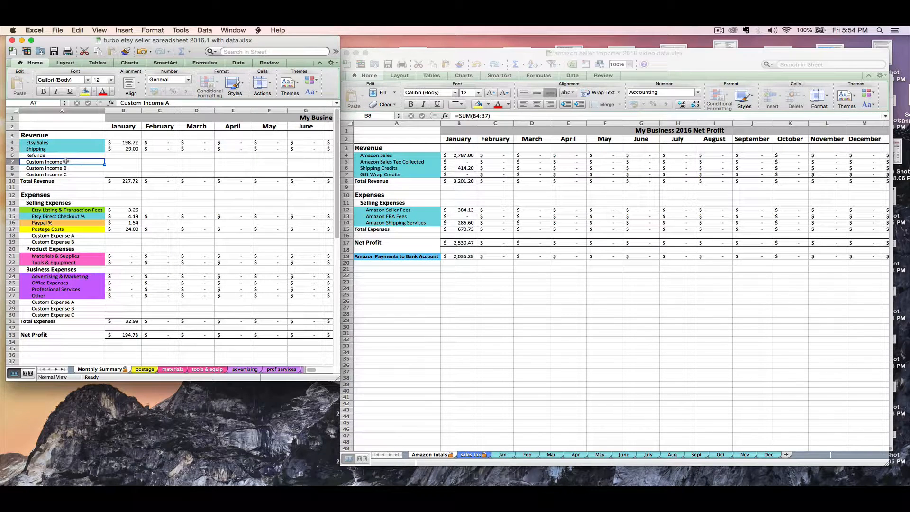
type("Amazon Sales")
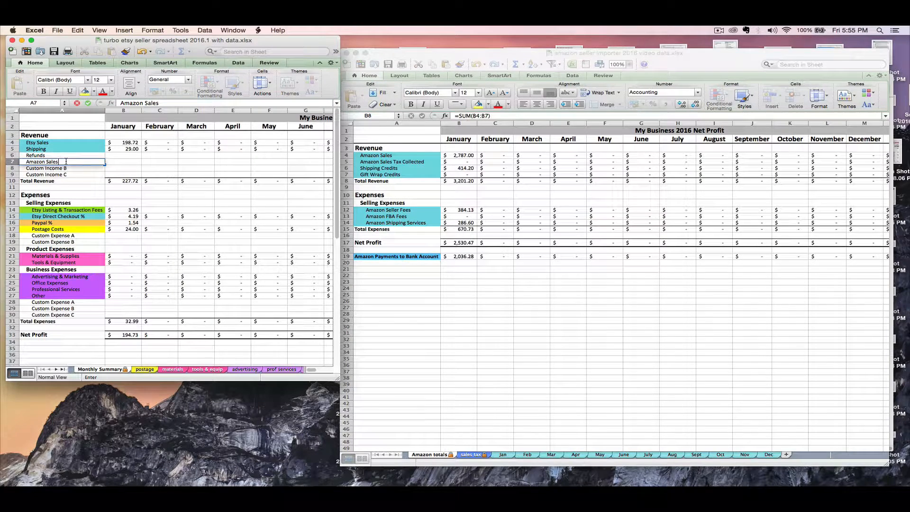
key("Return")
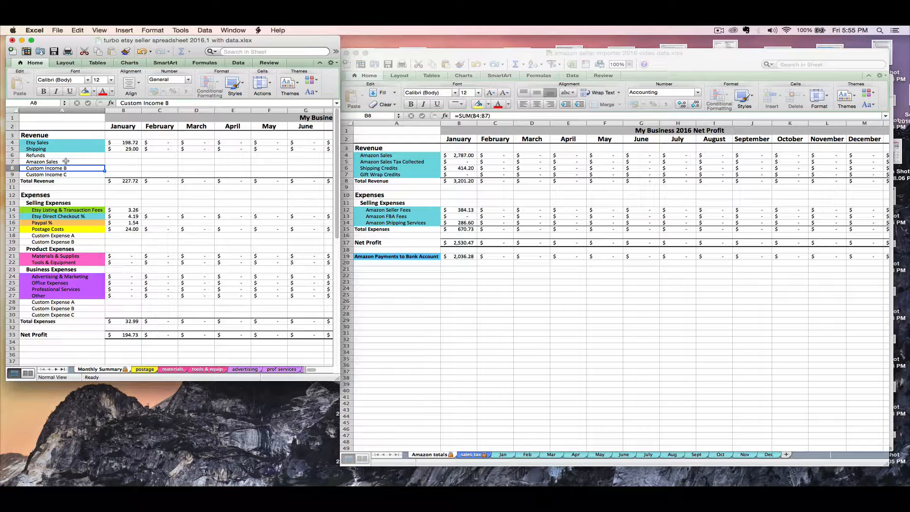
type("Amazon")
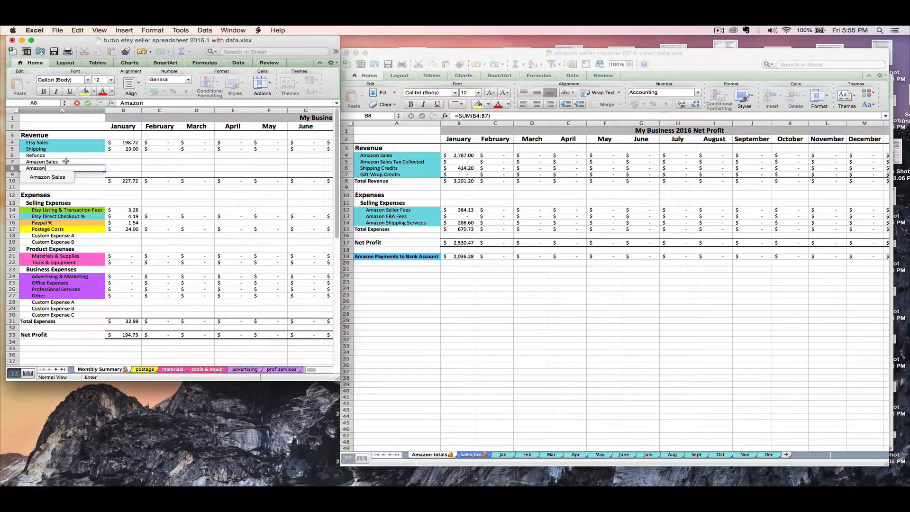
type(" Sales Tax")
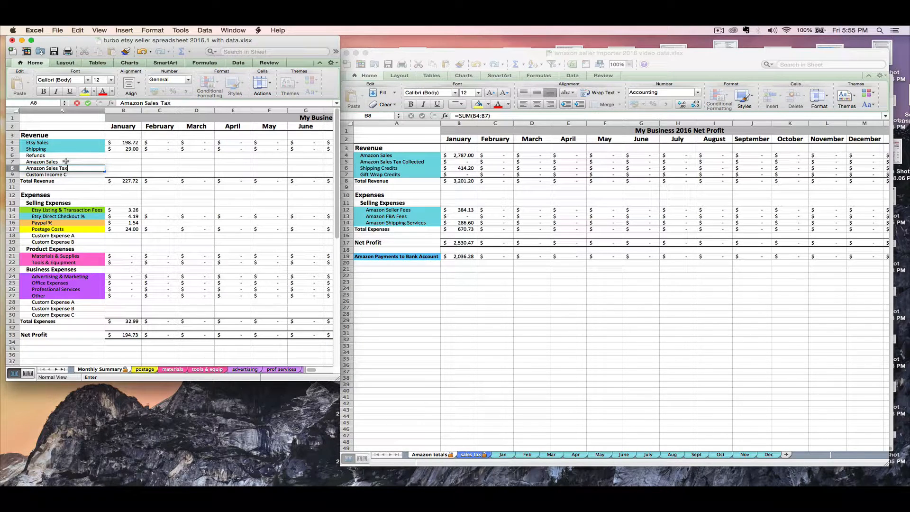
type(" Collected")
key("Return")
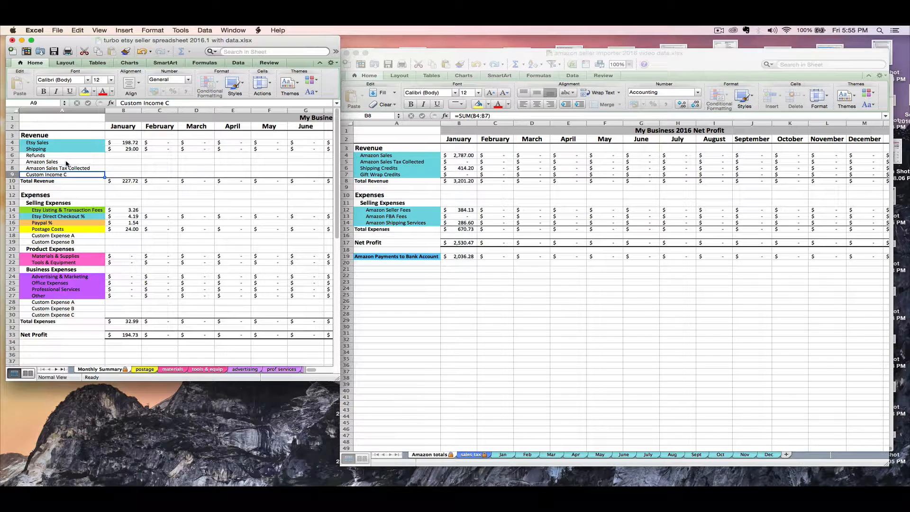
Step: Rename Custom Income C as "Shipping Credits" in the Monthly Summary's Revenue section
type("Shipping Cred")
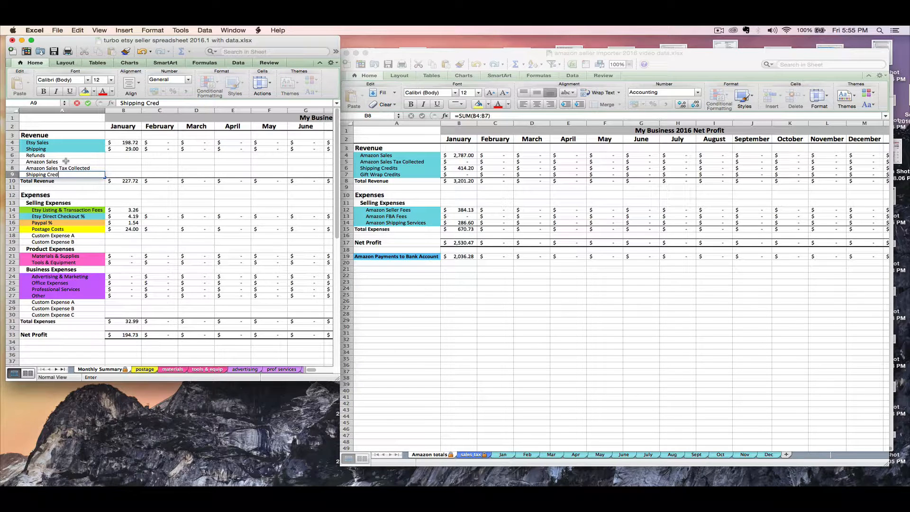
type("it")
key("BackSpace")
type("its")
key("Return")
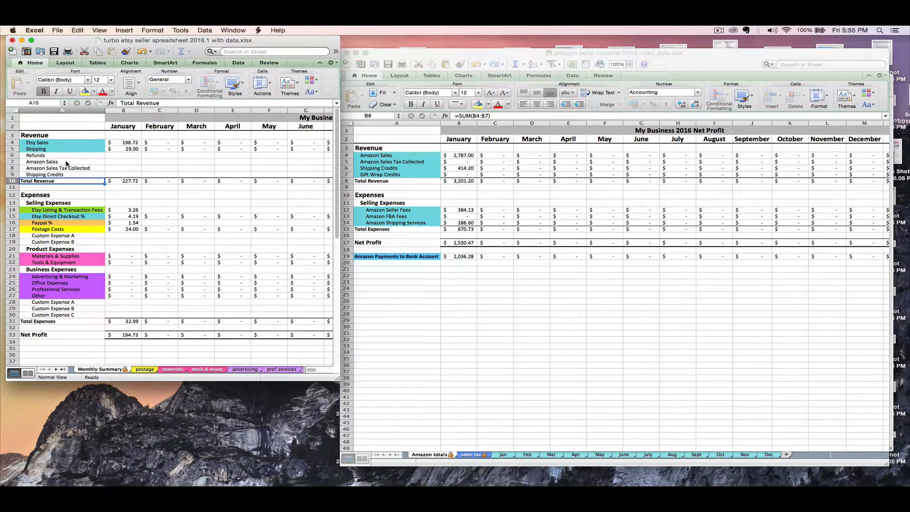
left_click(110, 174)
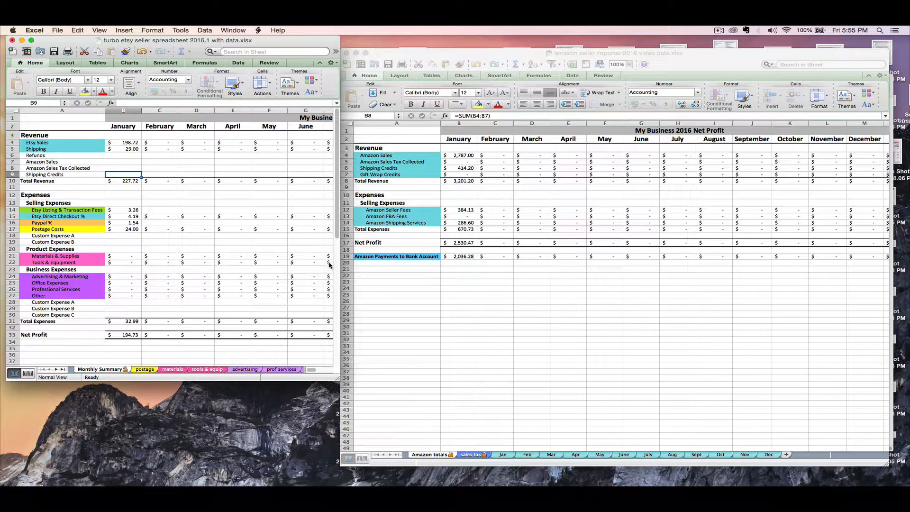
Step: Widen the Etsy spreadsheet window to show all months and insert a blank row above Total Revenue
left_click_drag(339, 195, 407, 195)
left_click_drag(493, 193, 631, 193)
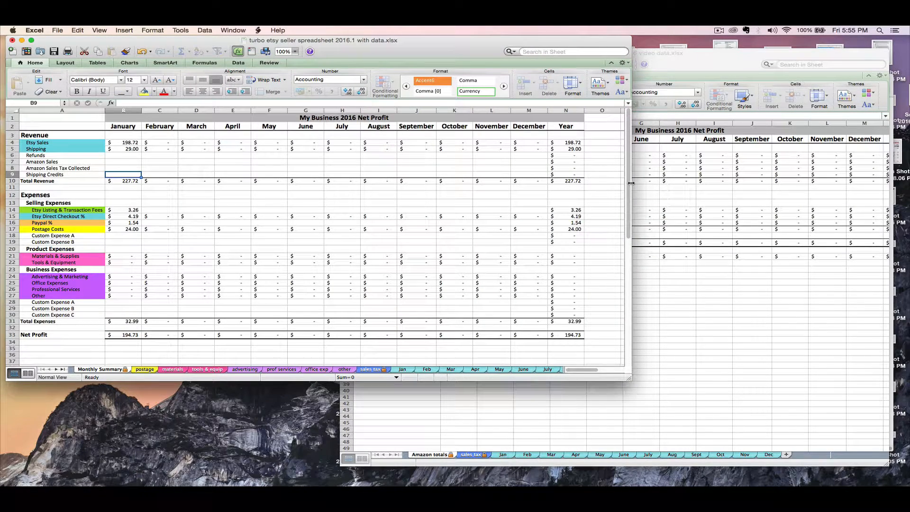
left_click(10, 181)
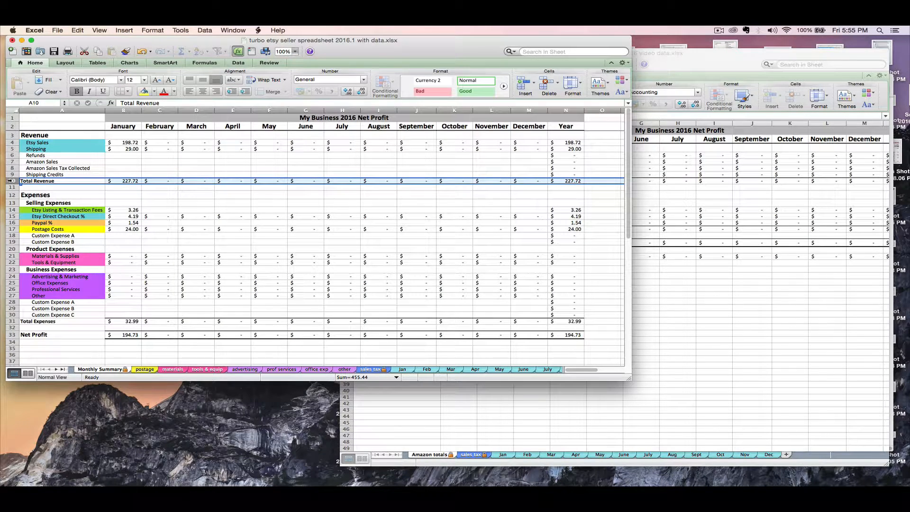
right_click(12, 181)
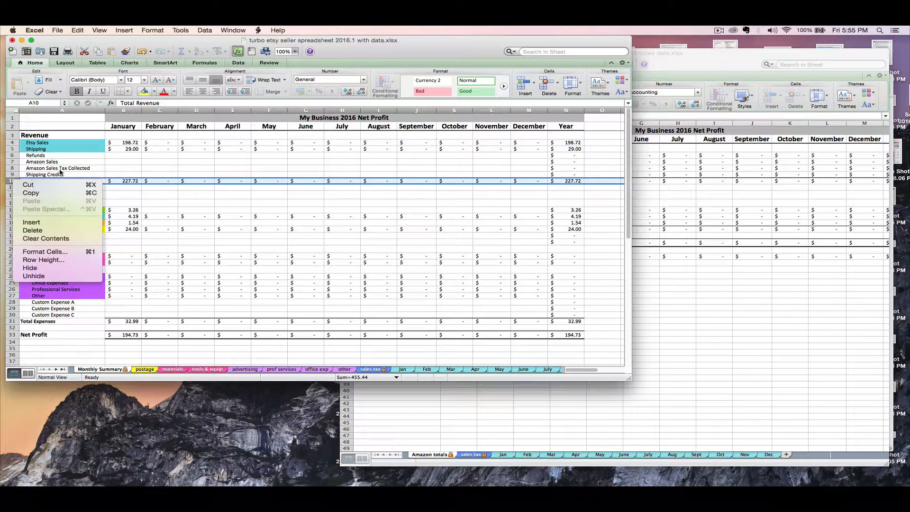
left_click(134, 191)
left_click(124, 30)
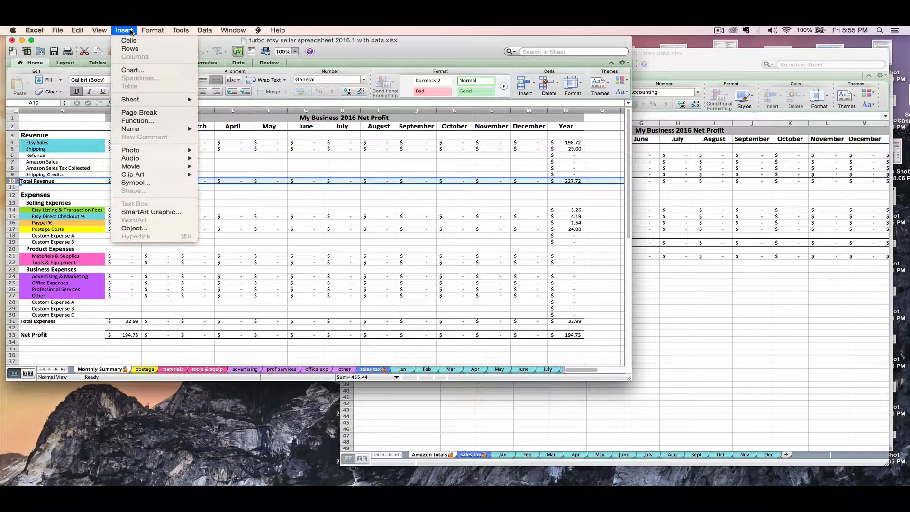
left_click(135, 50)
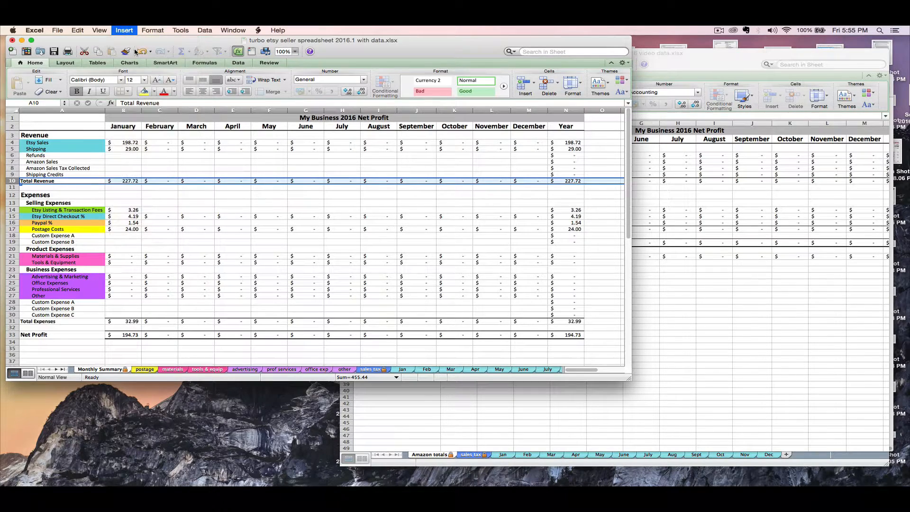
Step: Label the new row above Total Revenue "Gift Wrap Credits"
left_click(73, 179)
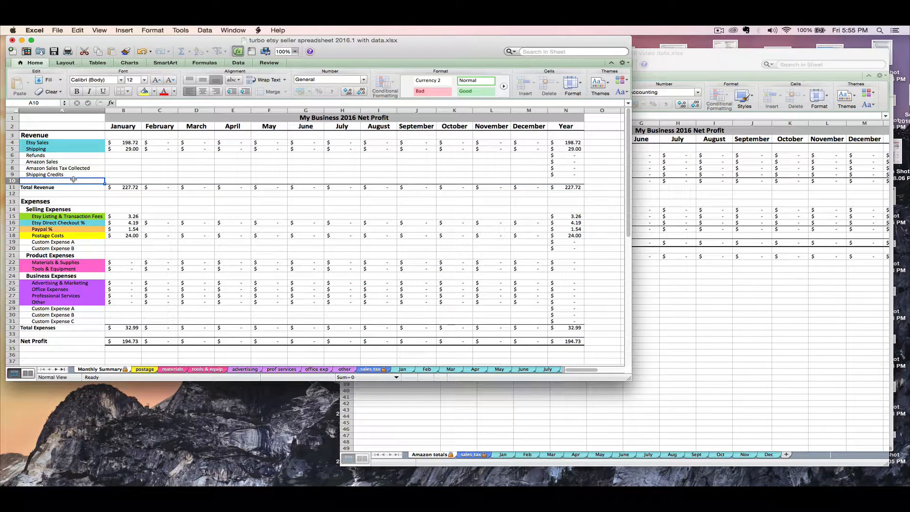
type("Gift Wrao")
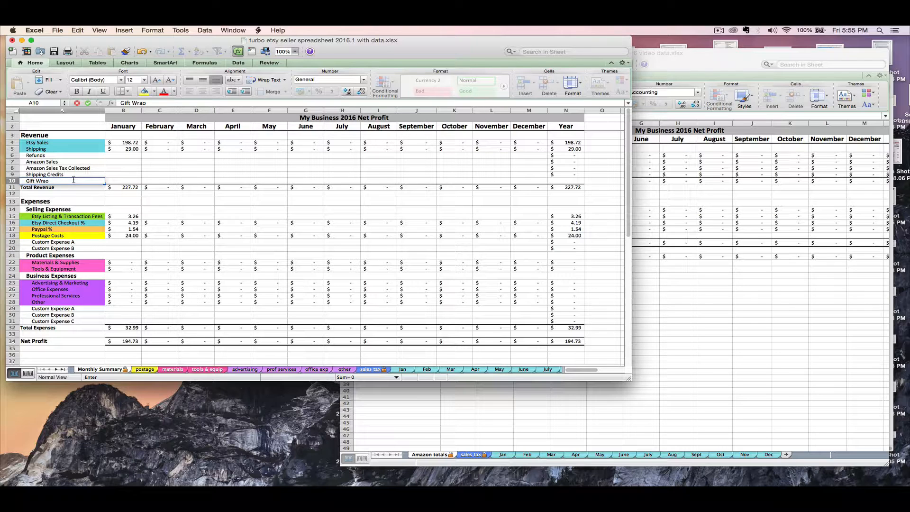
key("BackSpace")
type("p Credits")
key("Tab")
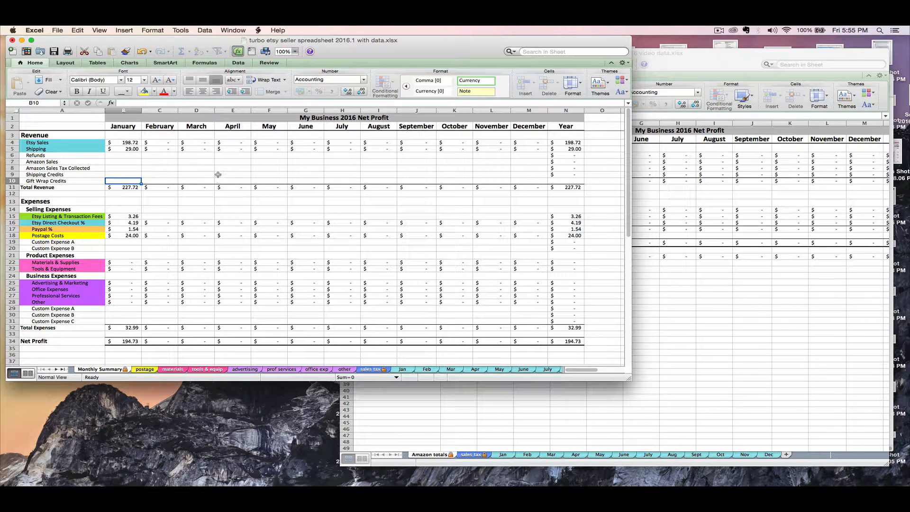
left_click(37, 181)
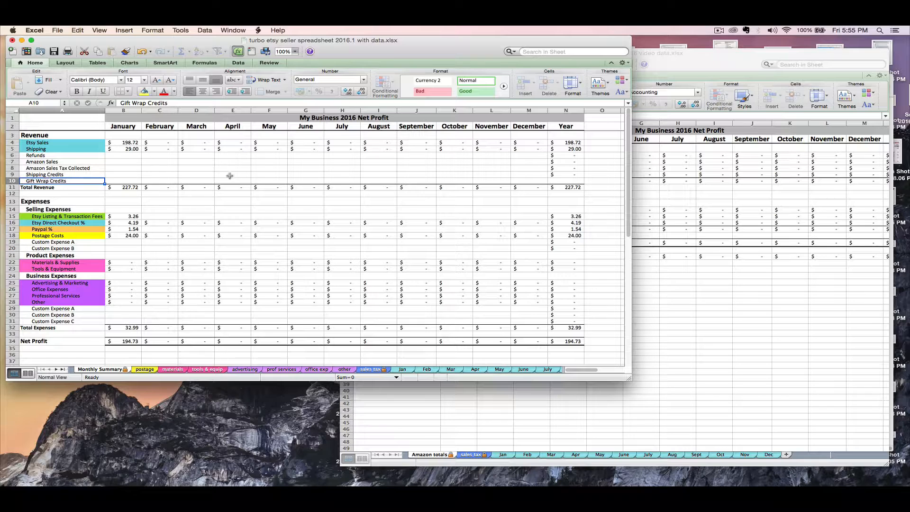
Step: Remove the Monthly Summary sheet's protection so January's Total Revenue formula can be edited
left_click(134, 187)
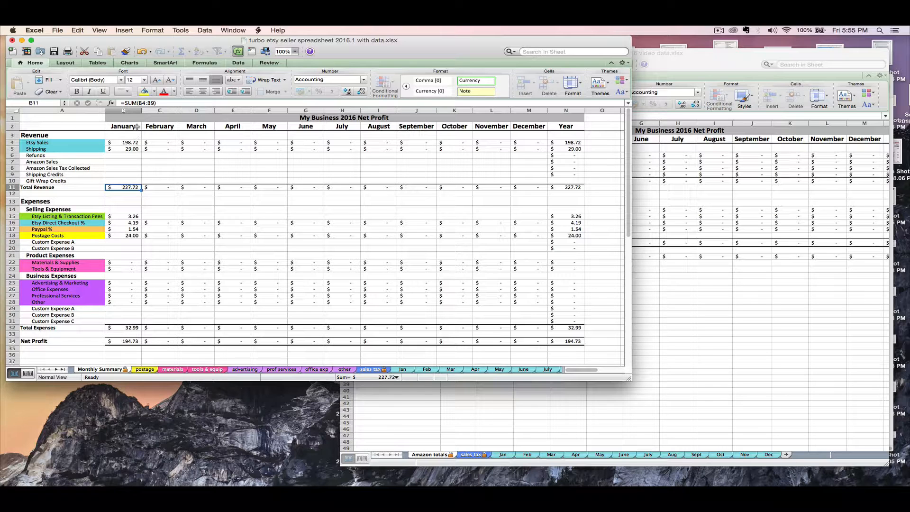
left_click(141, 103)
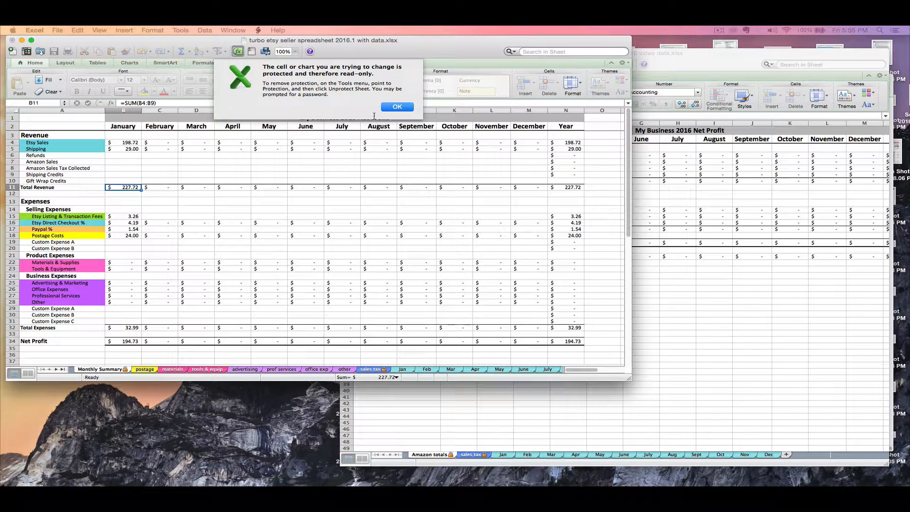
left_click(397, 107)
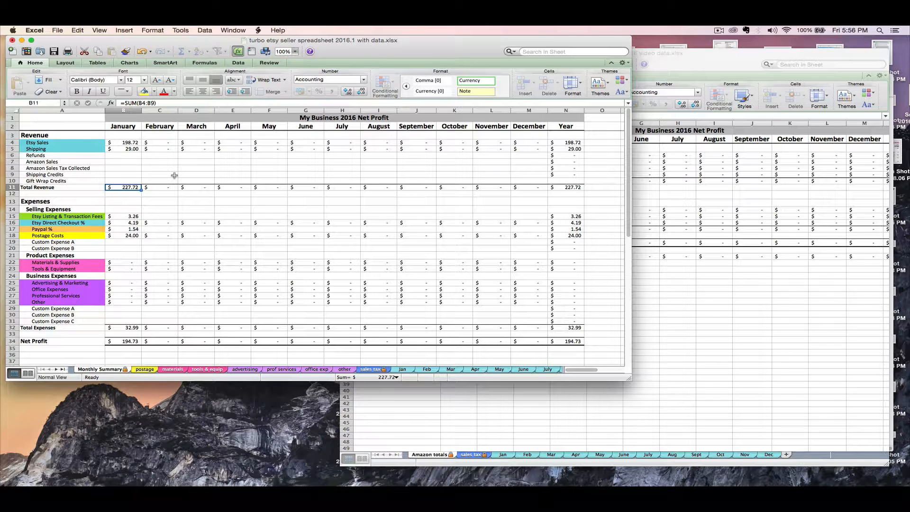
left_click(271, 63)
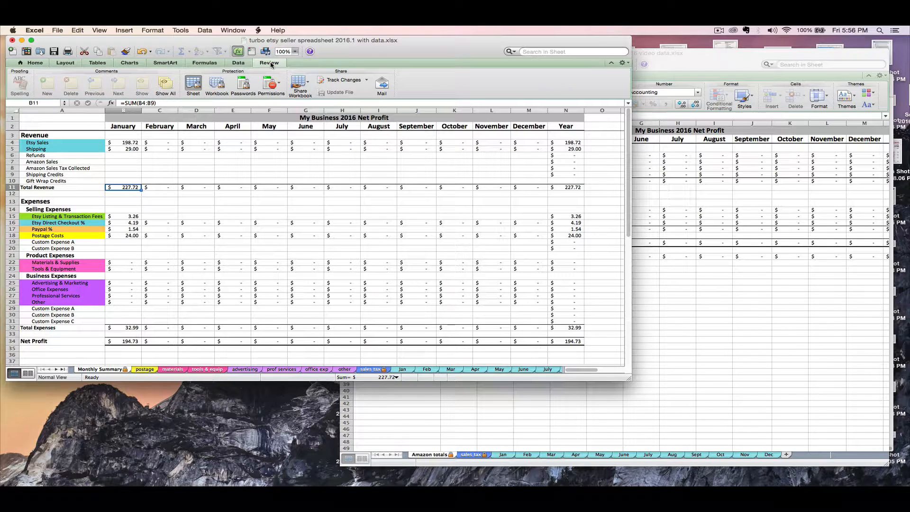
left_click(192, 85)
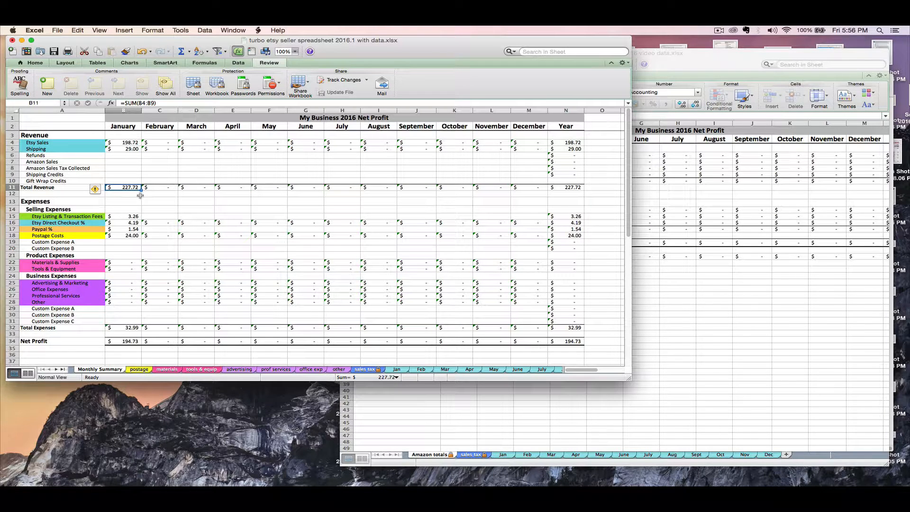
Step: Extend January's Total Revenue formula to include the Gift Wrap Credits row, making it =SUM(B4:B10), and recheck its range
left_click(147, 103)
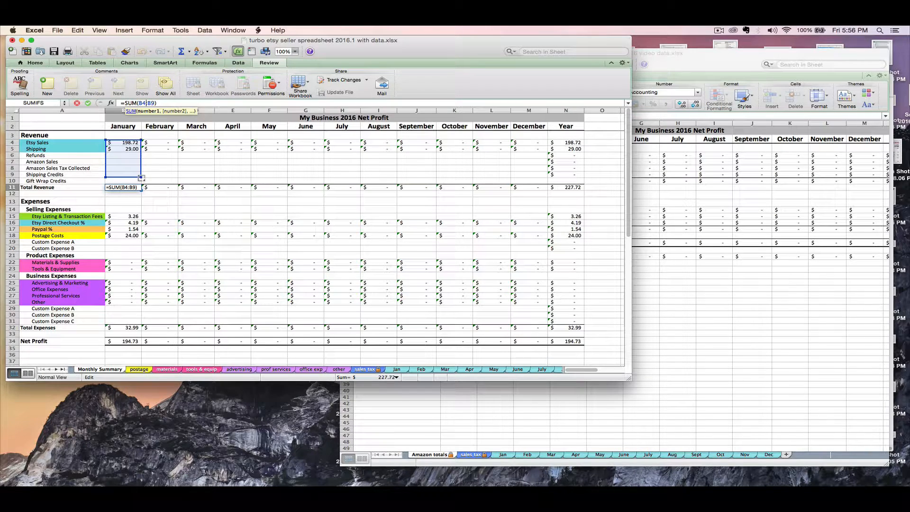
left_click_drag(141, 179, 140, 182)
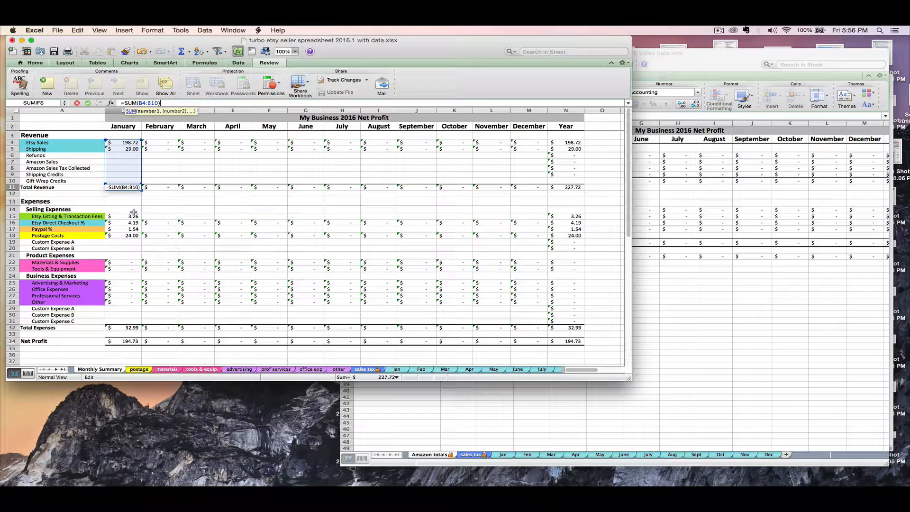
key("Return")
left_click(135, 188)
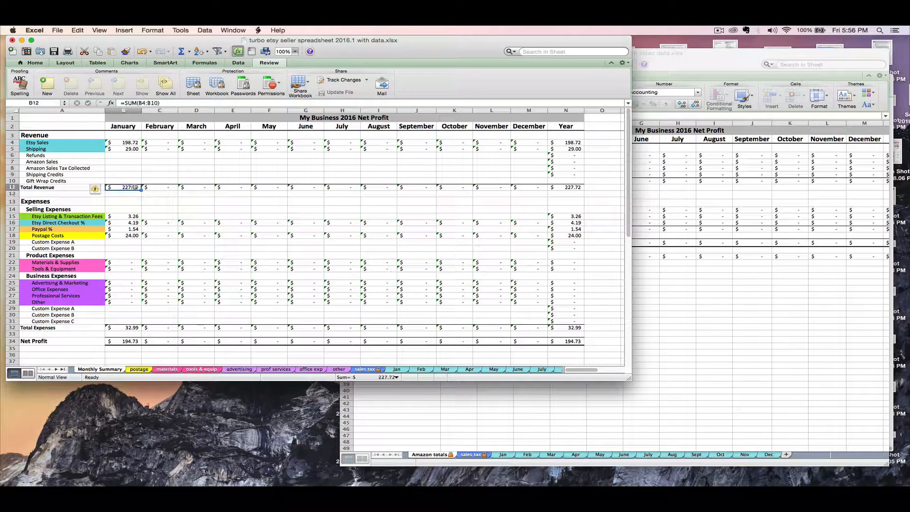
left_click(147, 103)
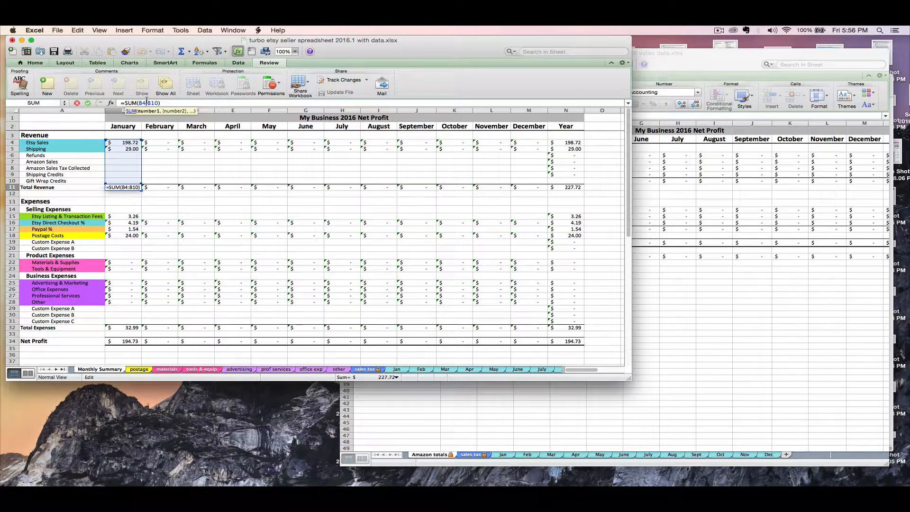
key("Return")
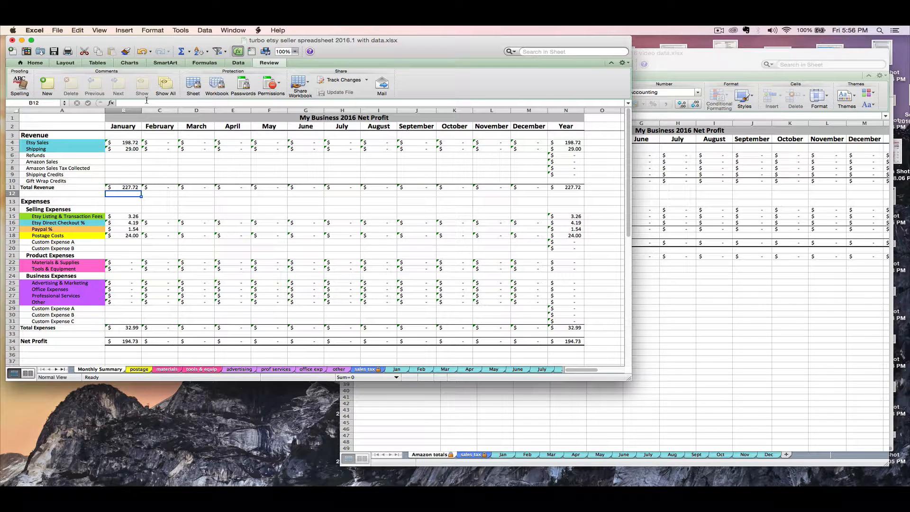
left_click(118, 187)
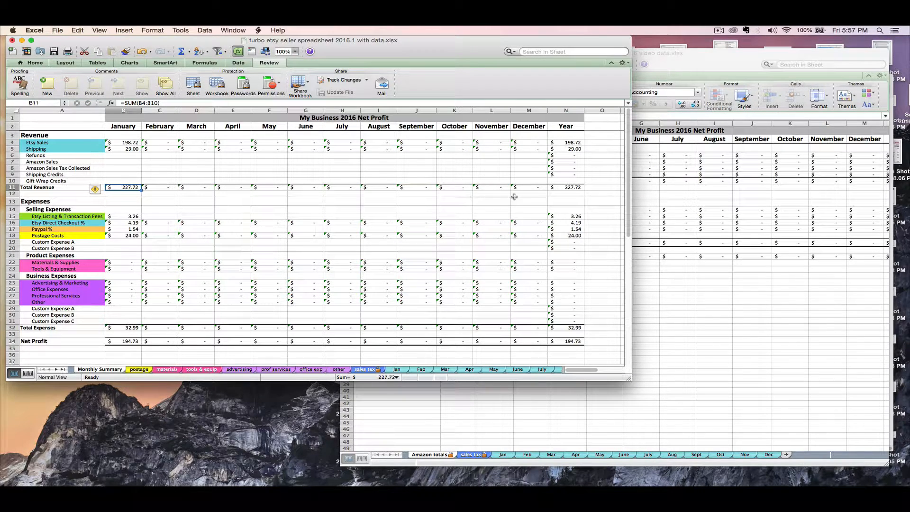
Step: Copy January's Total Revenue formula across the row through December and the Year column
left_click(162, 187)
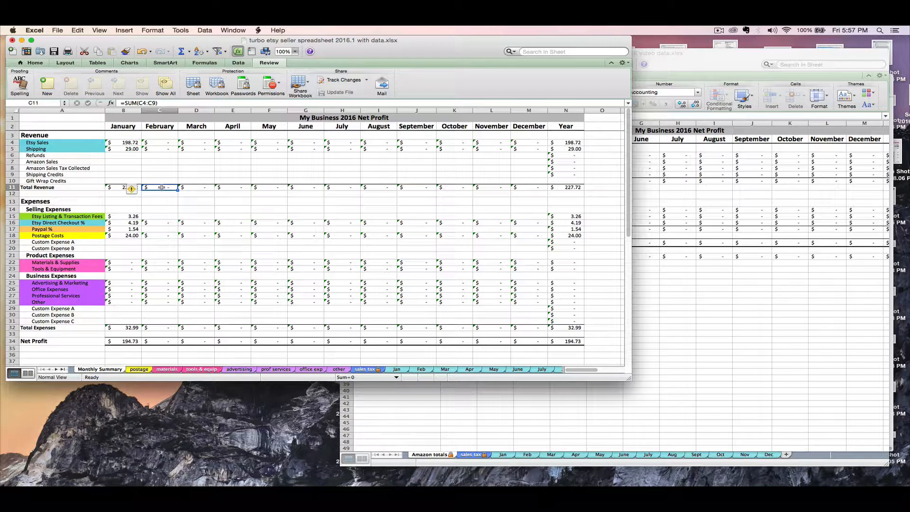
left_click(138, 187)
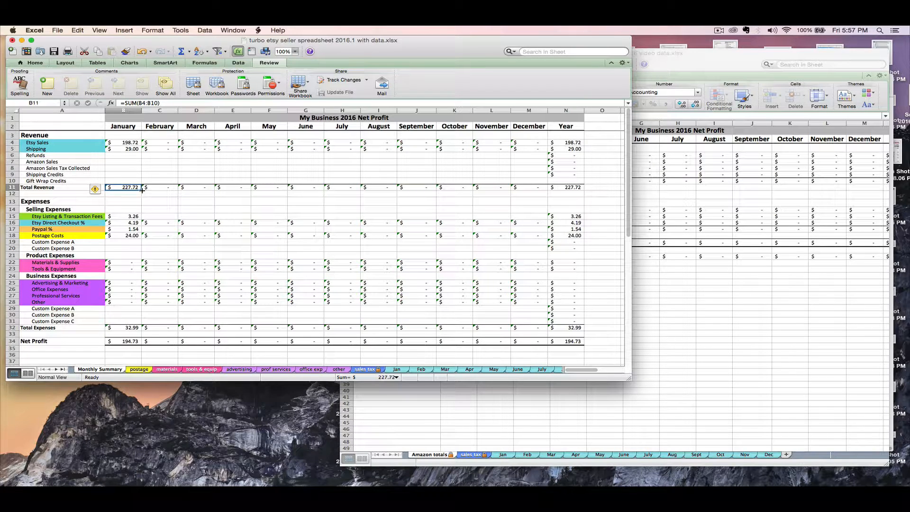
left_click_drag(143, 191, 572, 187)
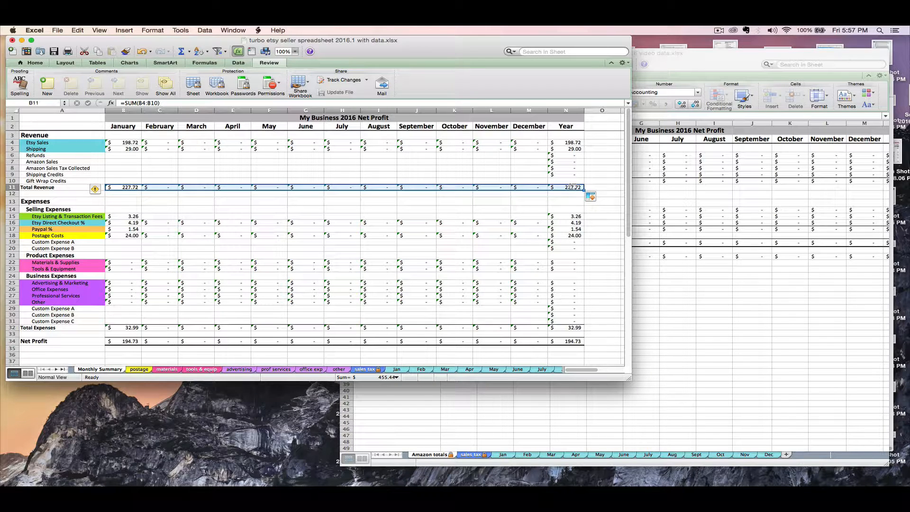
left_click(392, 202)
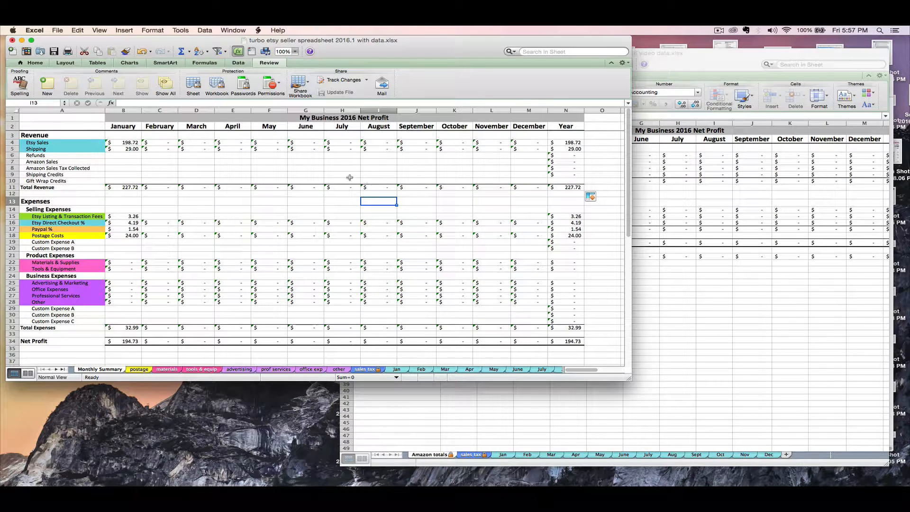
Step: Test January's Total Revenue formula by entering 400 for January's Gift Wrap Credits, and clear the test value
left_click(122, 182)
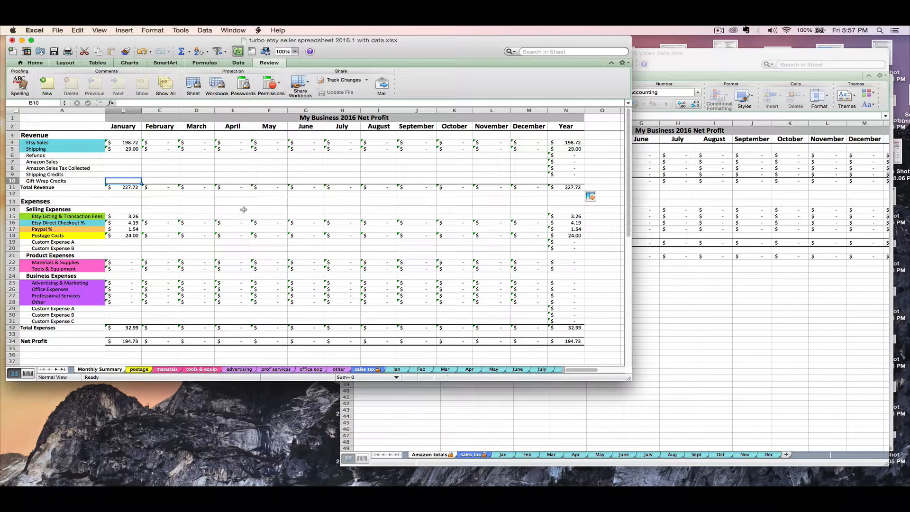
type("400")
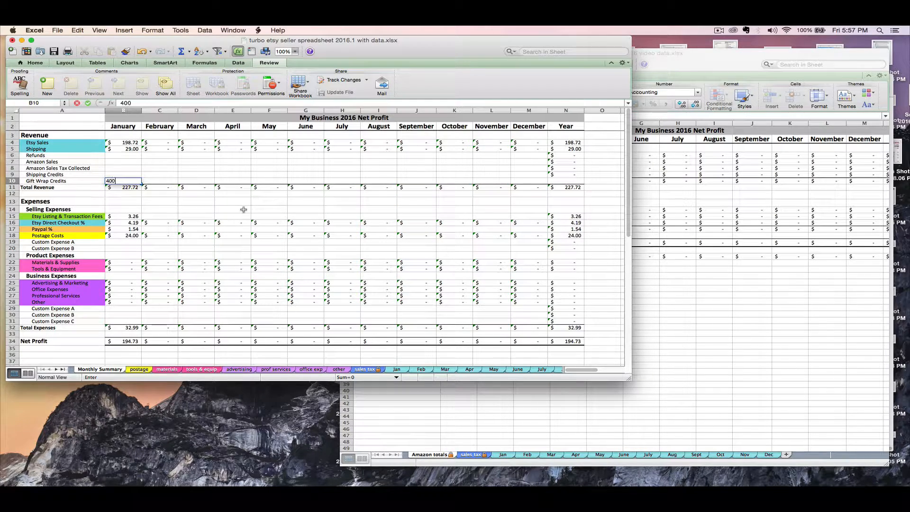
key("Return")
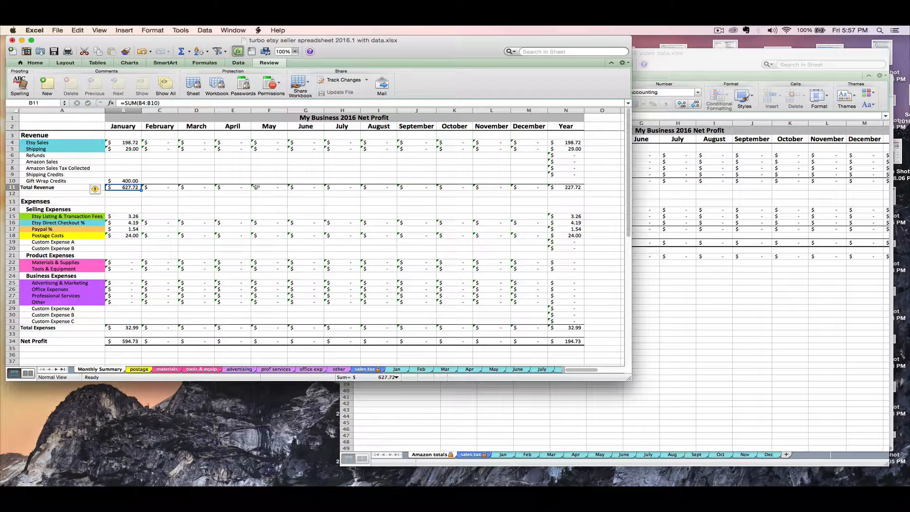
left_click(117, 181)
key("BackSpace")
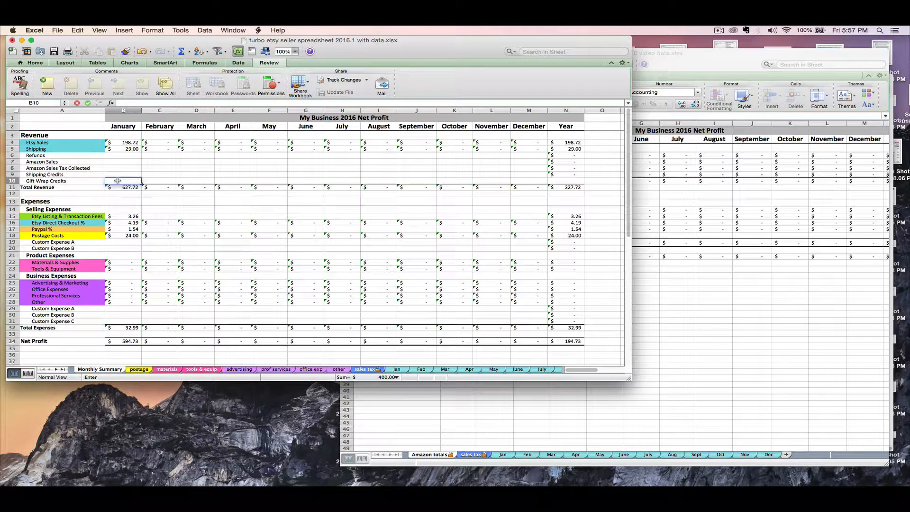
left_click(312, 172)
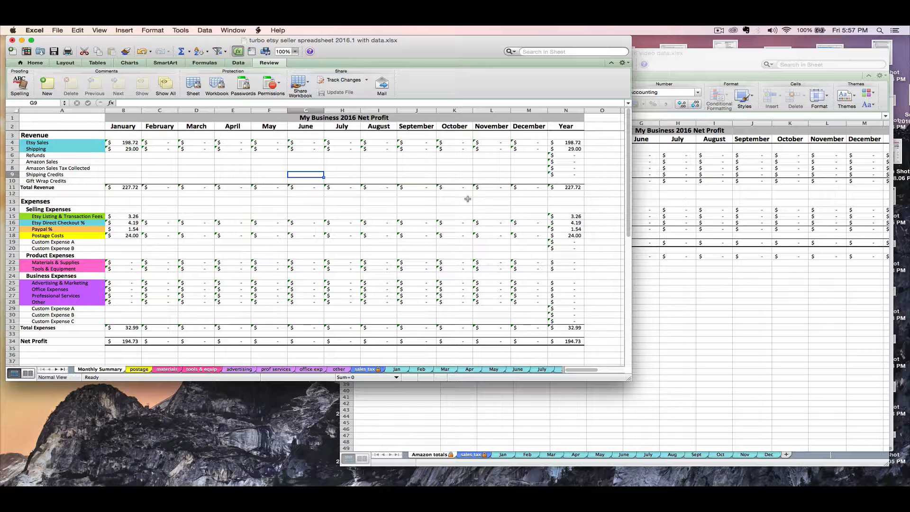
Step: Copy the Year total formula from the Shipping Credits row down to the Gift Wrap Credits row
left_click(569, 180)
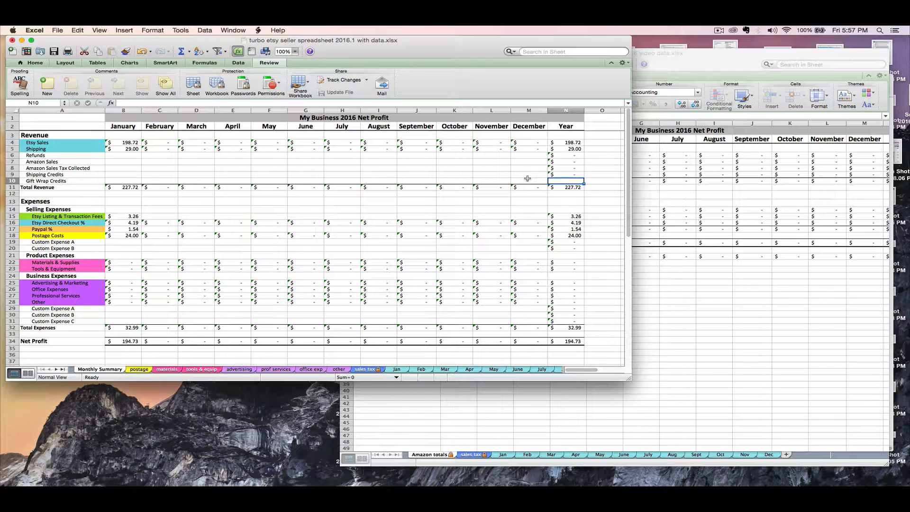
left_click(583, 176)
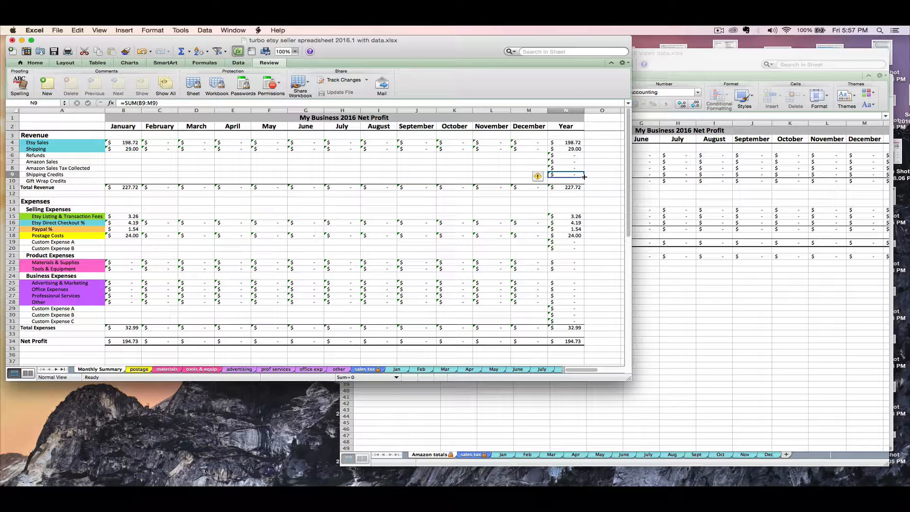
left_click_drag(584, 177, 588, 187)
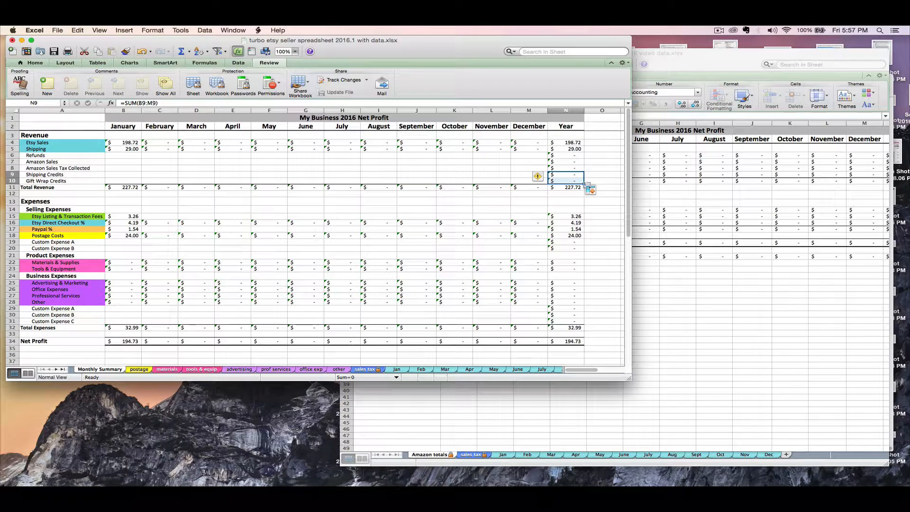
Step: Check the Gift Wrap Credits row's Year formula, and protect the Monthly Summary sheet without a password, keeping the existing permissions
left_click(596, 180)
left_click(575, 180)
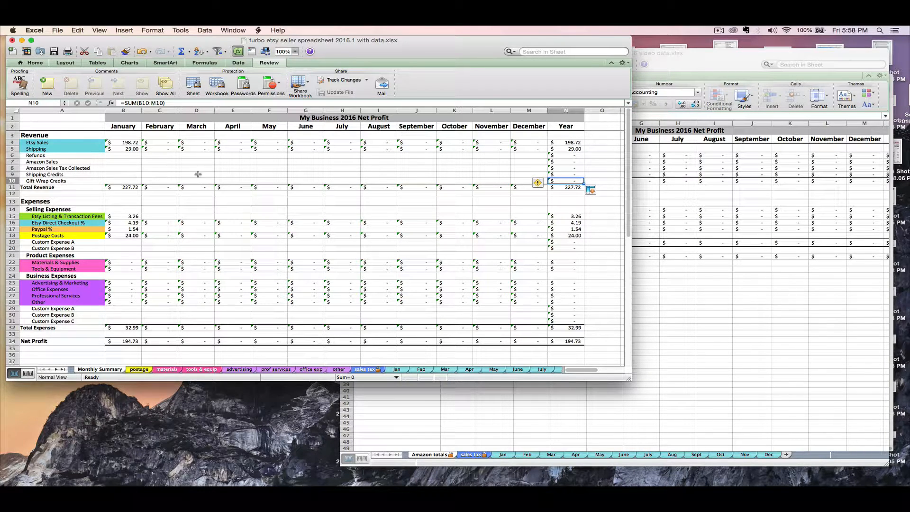
left_click(254, 203)
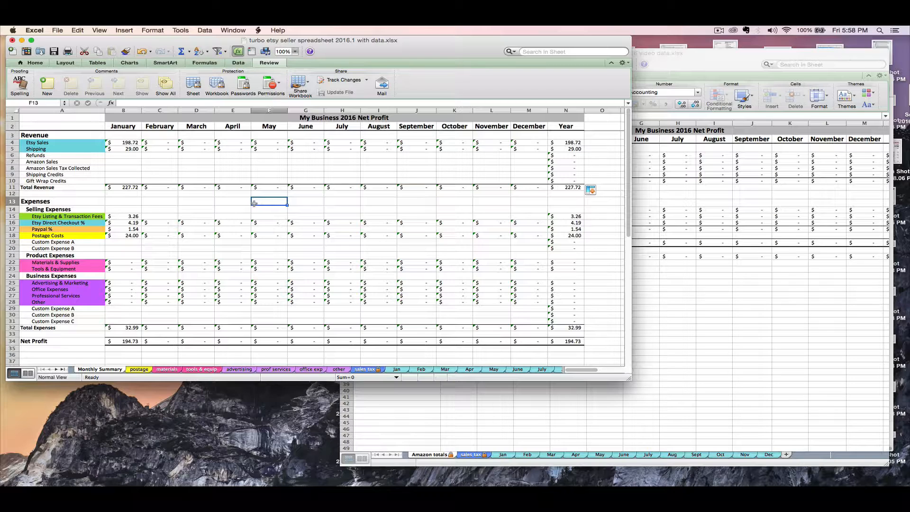
left_click(194, 84)
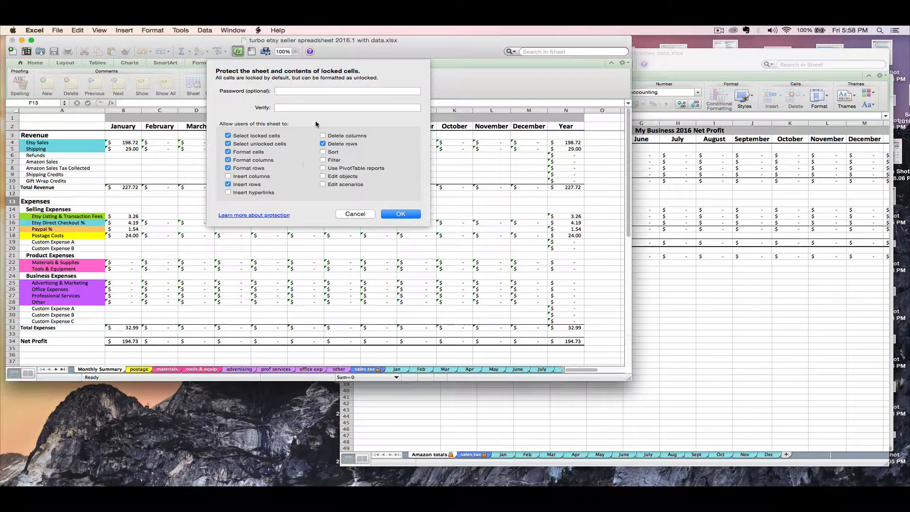
left_click(401, 215)
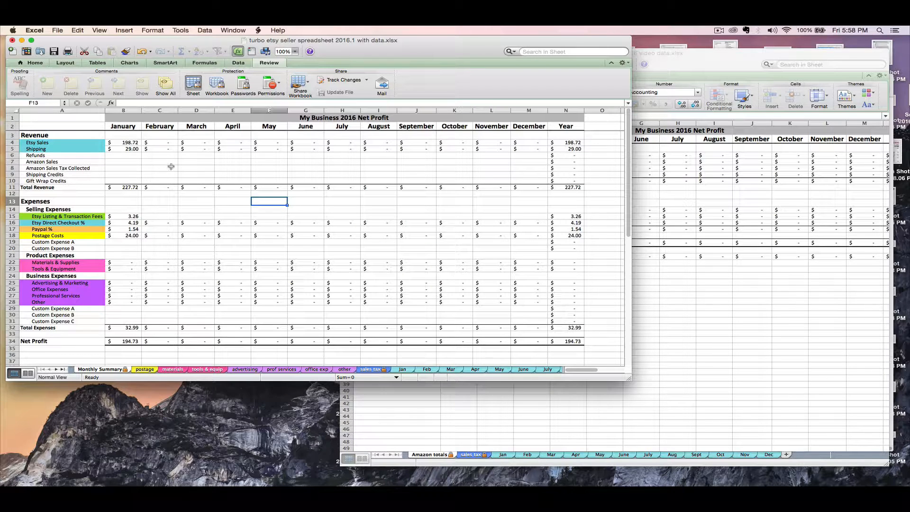
Step: Rename the Selling Expenses rows Custom Expense A and B as Amazon Seller Fees and Amazon FBA Fees, and review the importer's shipping and bank payment rows
left_click(652, 199)
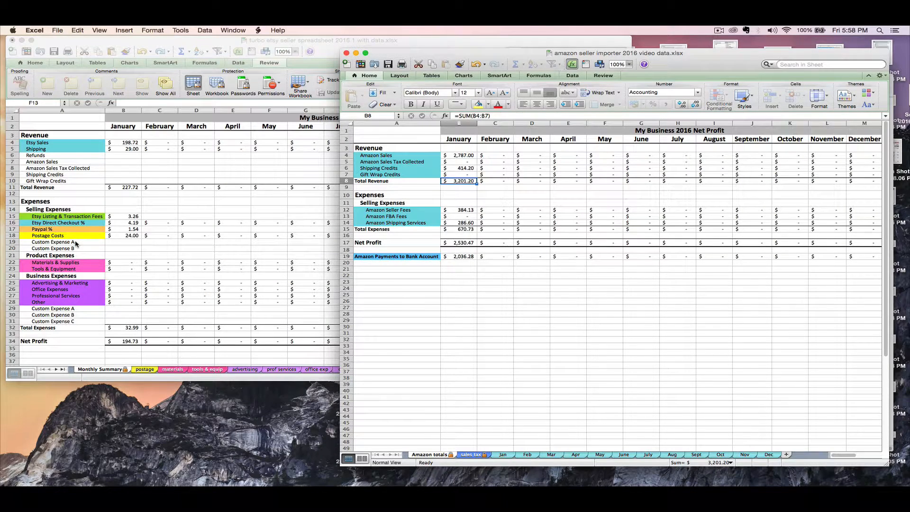
left_click(75, 243)
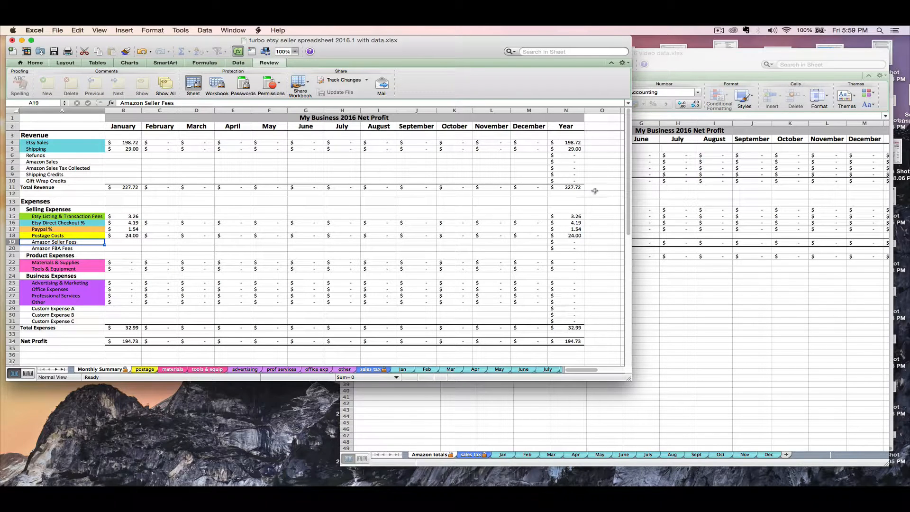
left_click(672, 216)
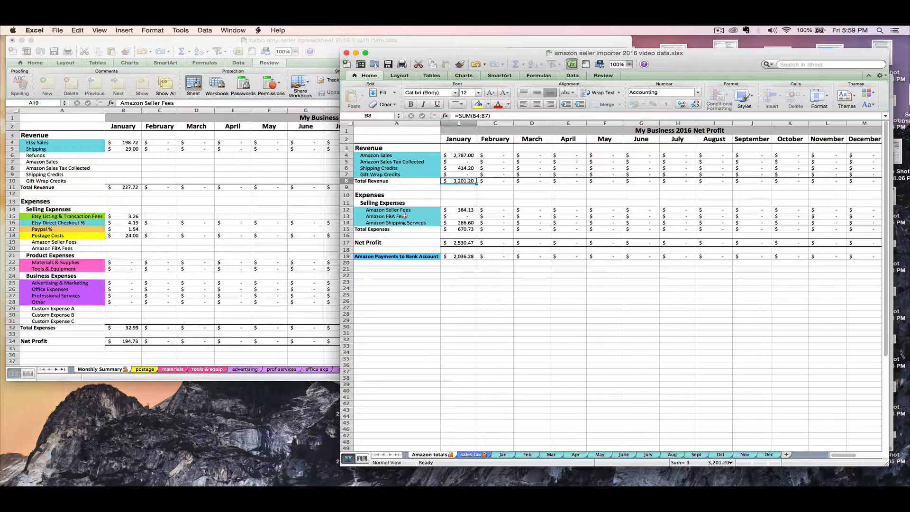
left_click(382, 225)
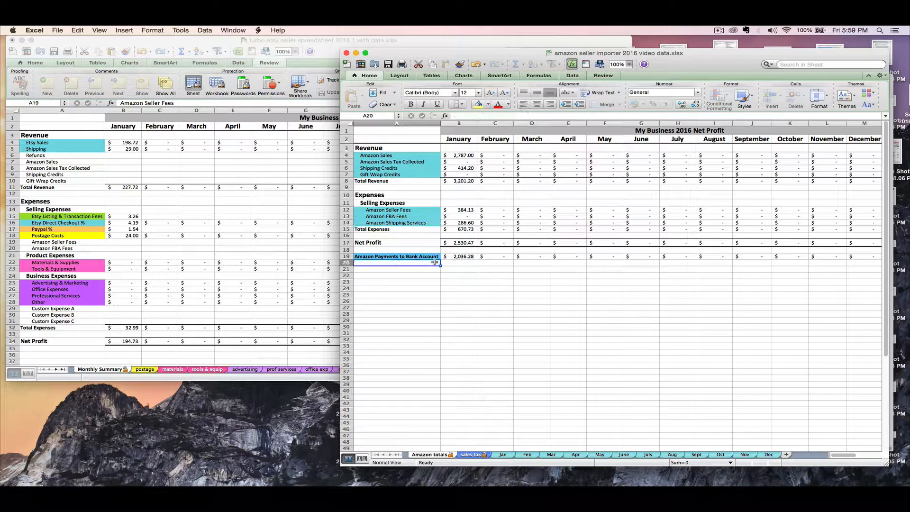
left_click(405, 256)
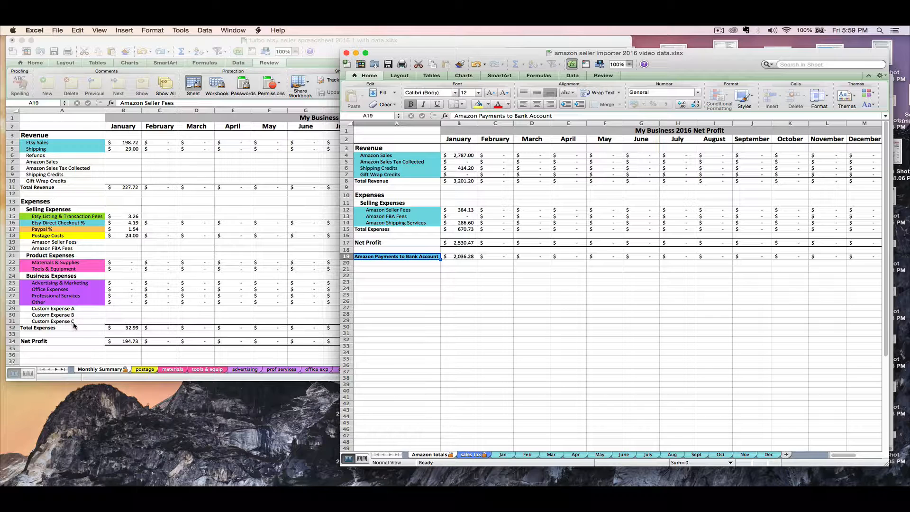
left_click(78, 351)
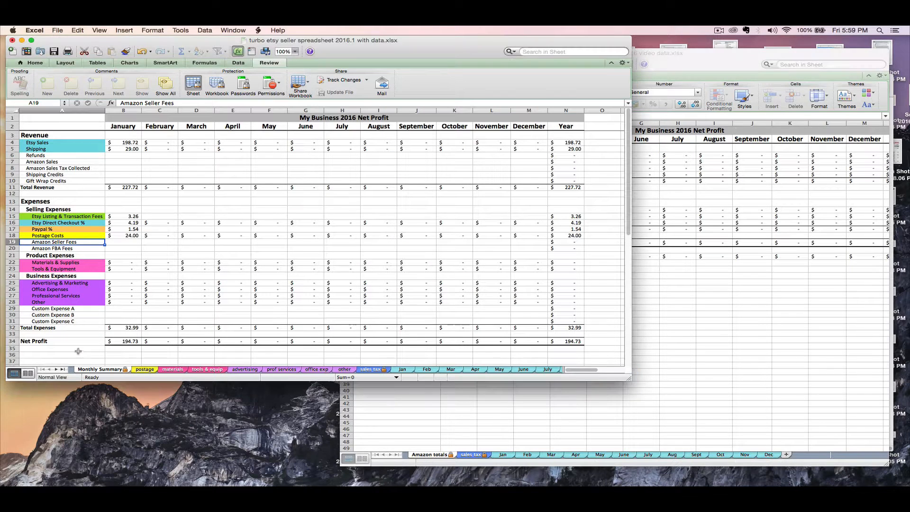
left_click(76, 354)
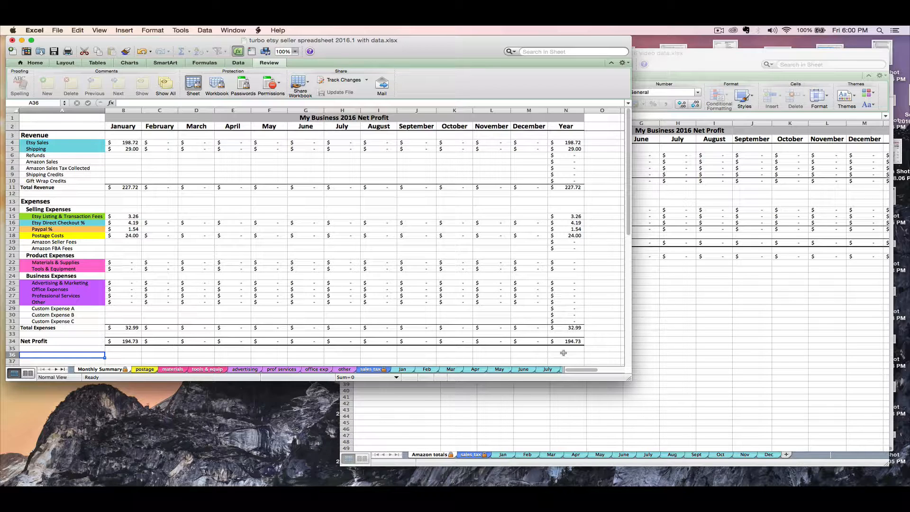
Step: Narrow the Etsy spreadsheet window so the importer's January column on the Amazon totals sheet can be read beside it
left_click(689, 326)
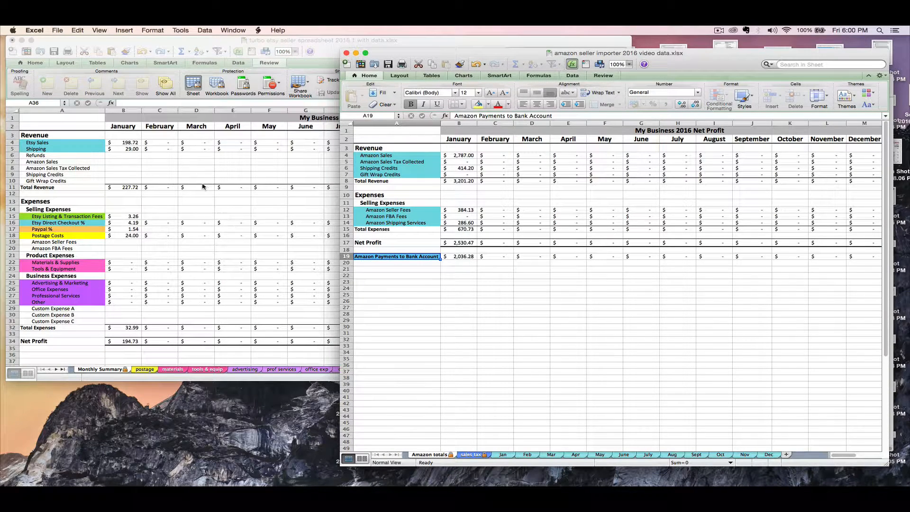
left_click(455, 156)
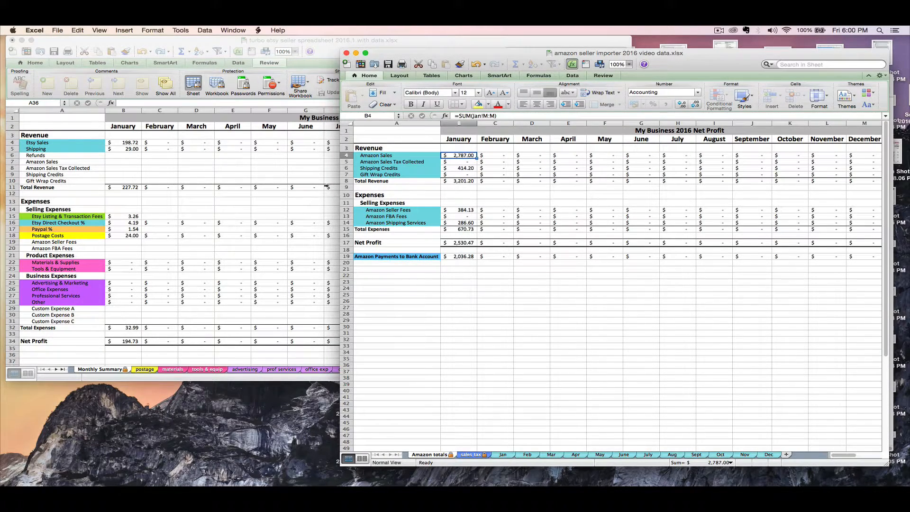
left_click(280, 204)
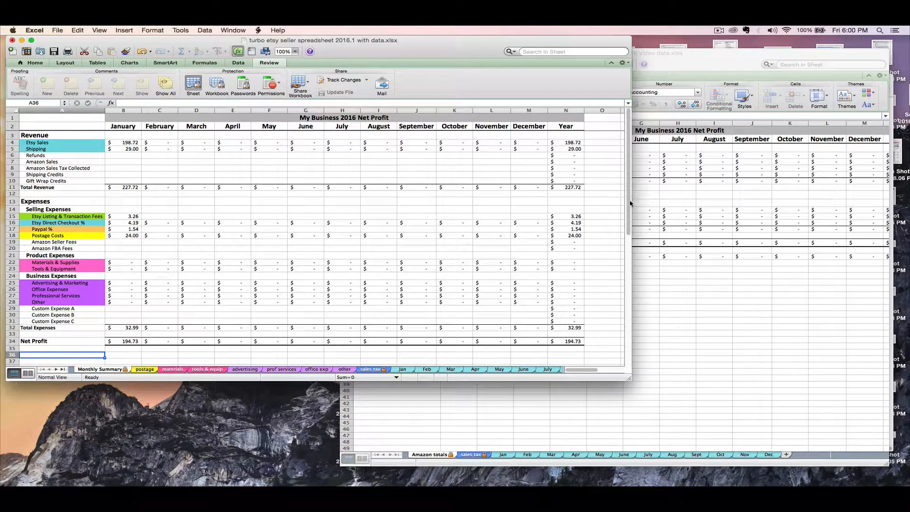
left_click_drag(632, 202, 348, 197)
Step: Enter January's Amazon Sales as 2787, Amazon Sales Tax Collected as 0, Shipping Credits as 414.2 and Gift Wrap Credits as 0
left_click(123, 168)
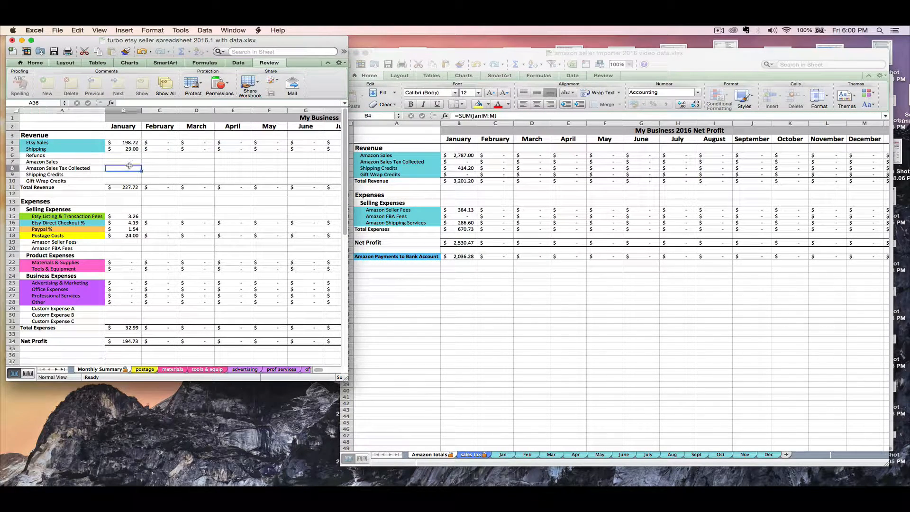
left_click(119, 162)
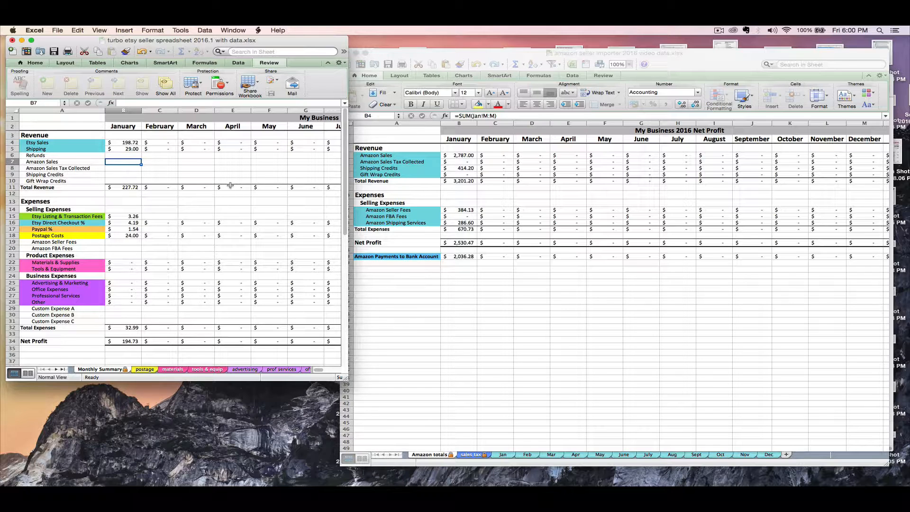
type("2,7")
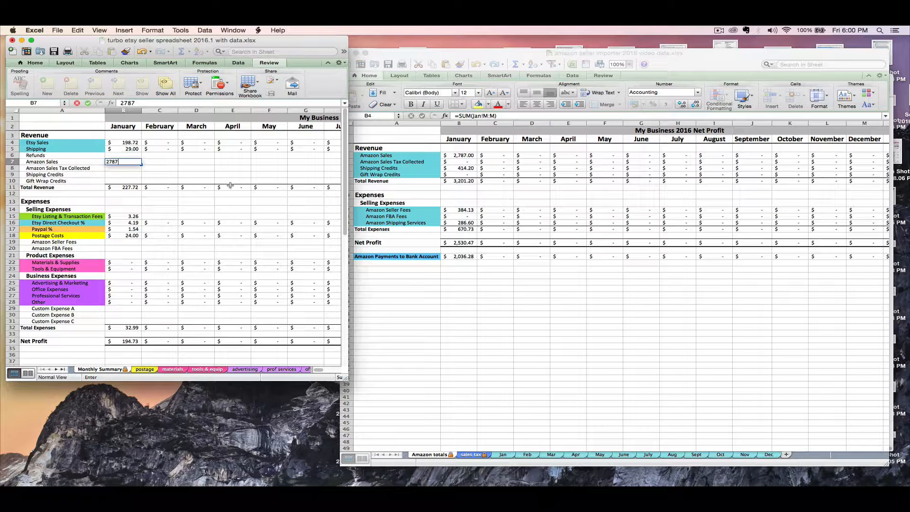
type("87")
key("Return")
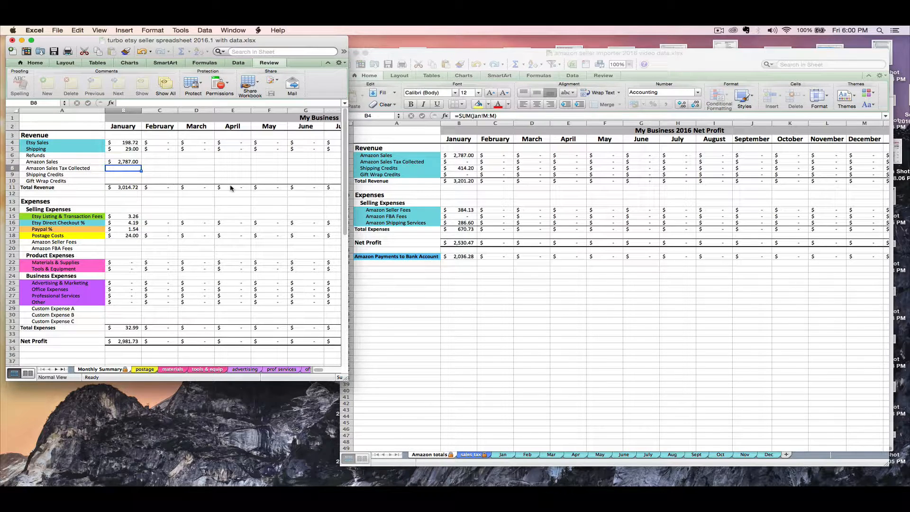
type("0")
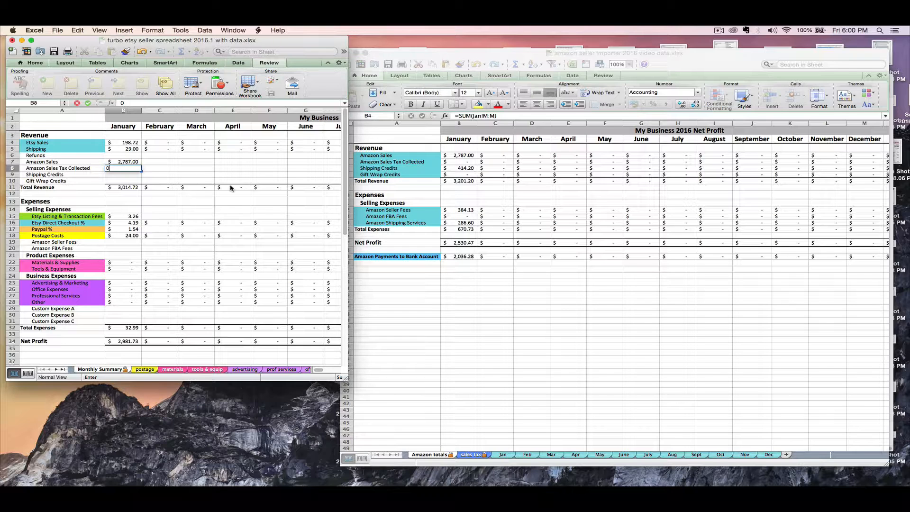
key("Return")
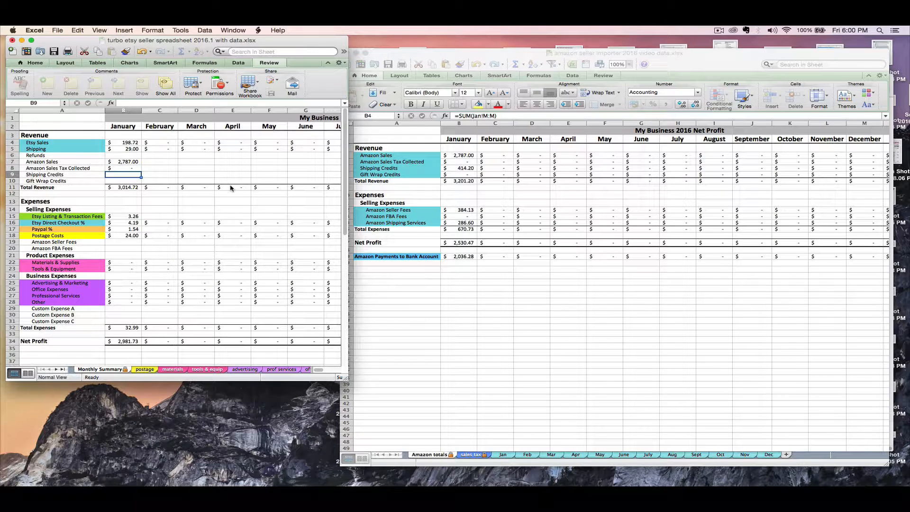
type("414.2")
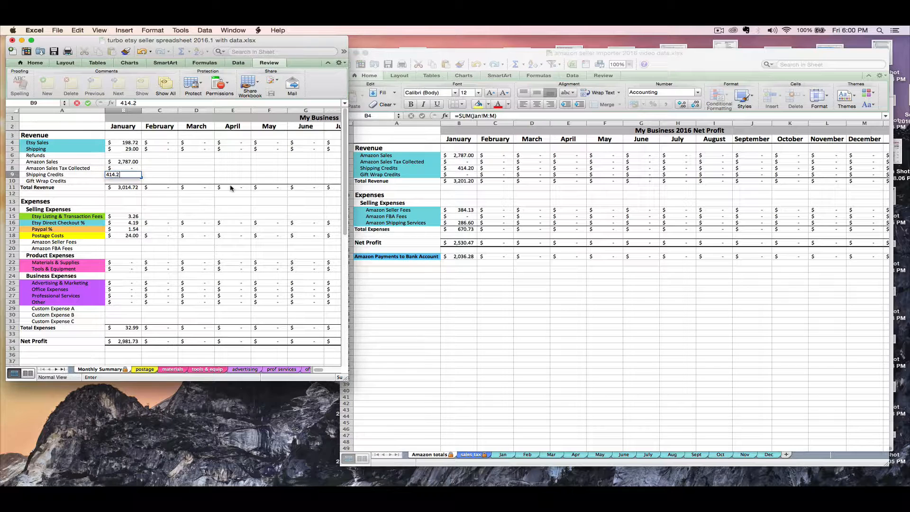
key("Return")
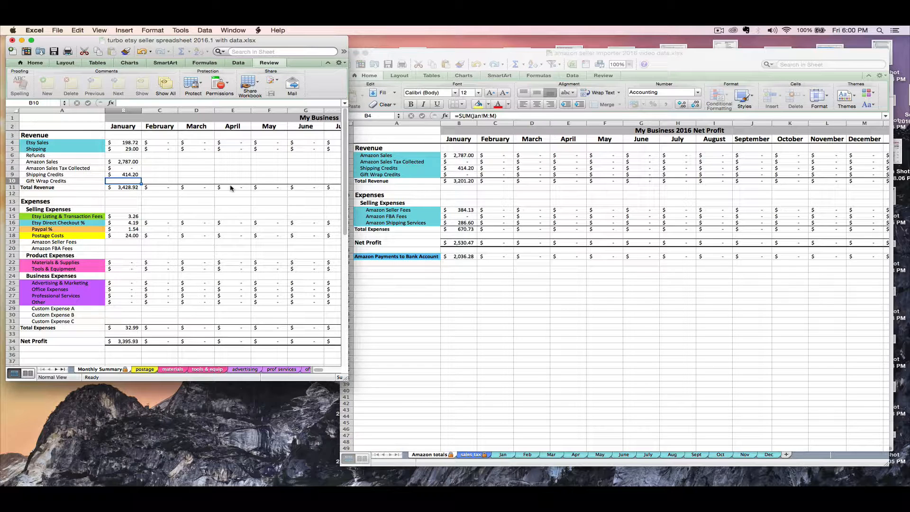
type("0")
key("Return")
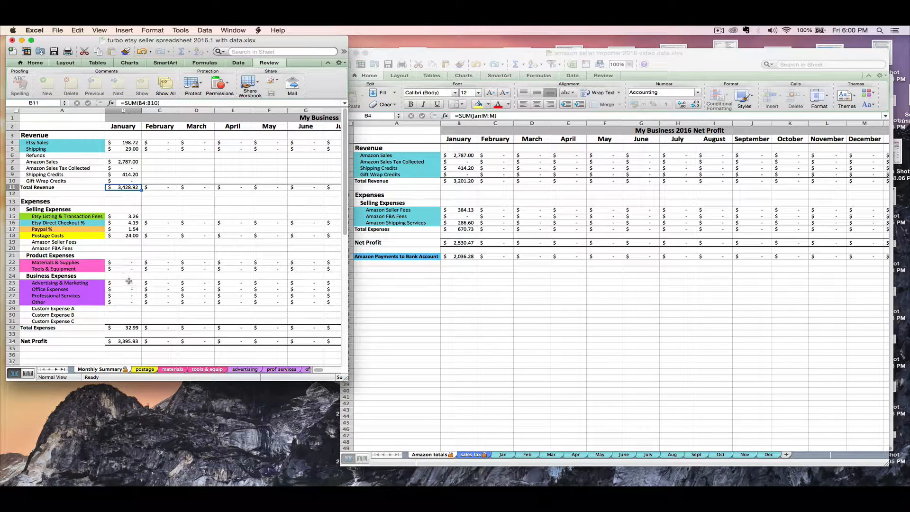
Step: Enter January's Amazon Seller Fees as 384.13 and Amazon FBA Fees as 0 under Selling Expenses
left_click(131, 243)
type("384.13")
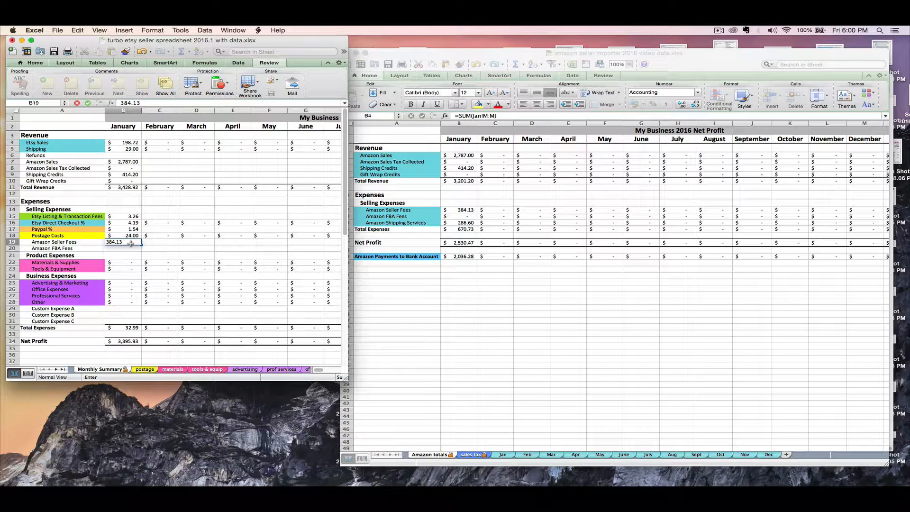
key("Return")
type("0")
key("Return")
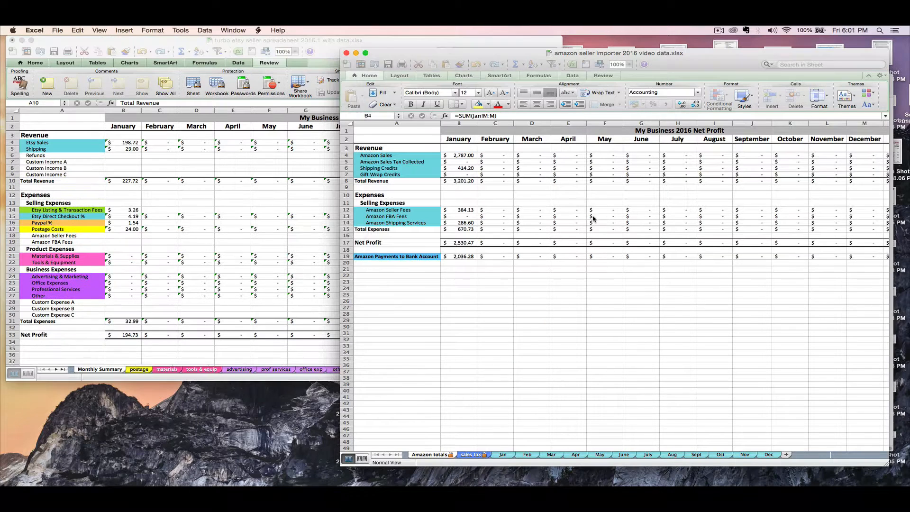
Step: Rename the Custom Income A row in the Etsy spreadsheet's Monthly Summary as Amazon Net Sales
left_click(353, 140)
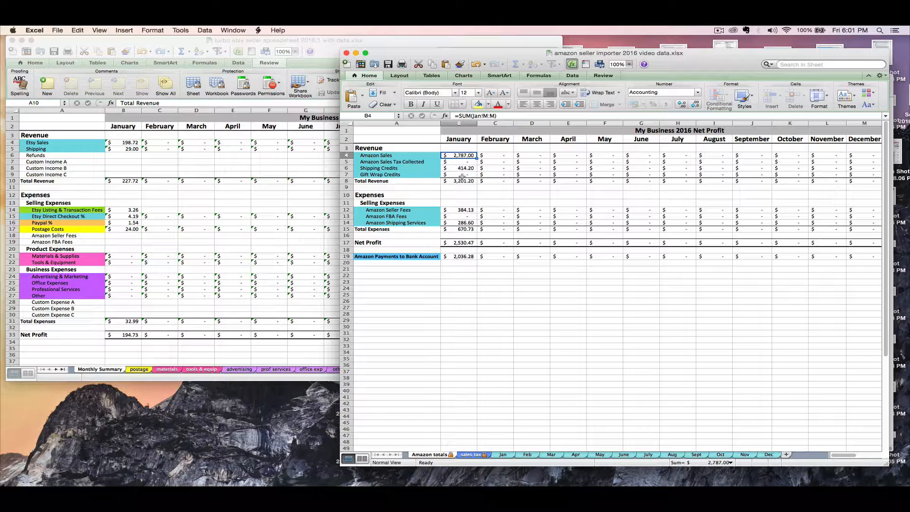
left_click(73, 164)
left_click(60, 161)
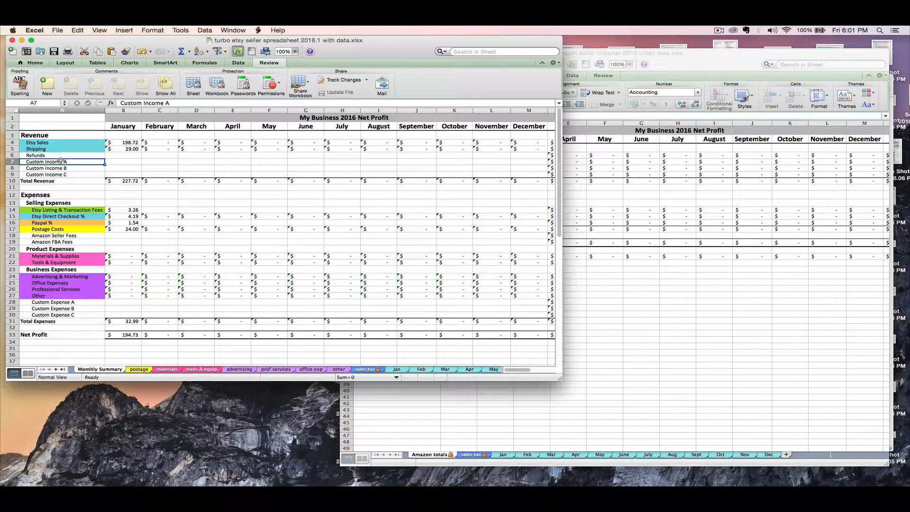
type("Amazon")
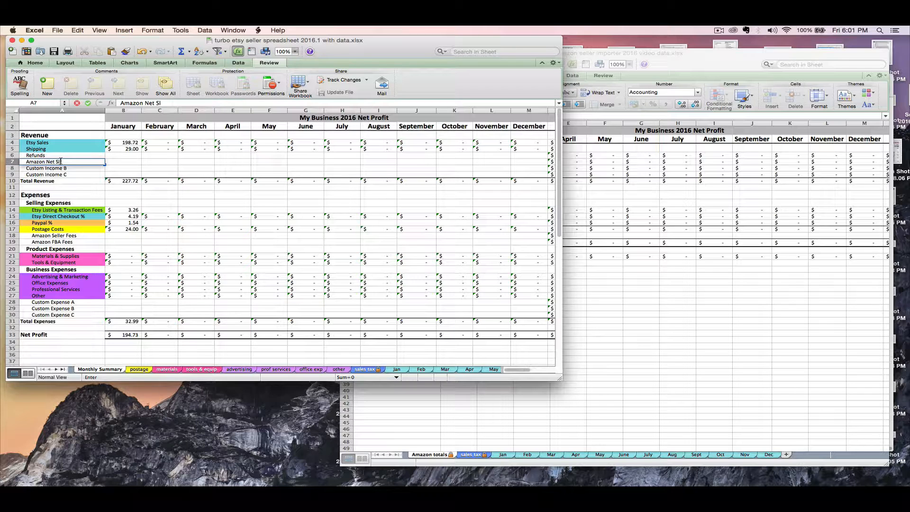
type(" Net Sales")
key("Tab")
Step: Enter the importer's January Total Revenue, 3201.20, as January's Amazon Net Sales in the Monthly Summary, and recheck the source total
left_click(585, 194)
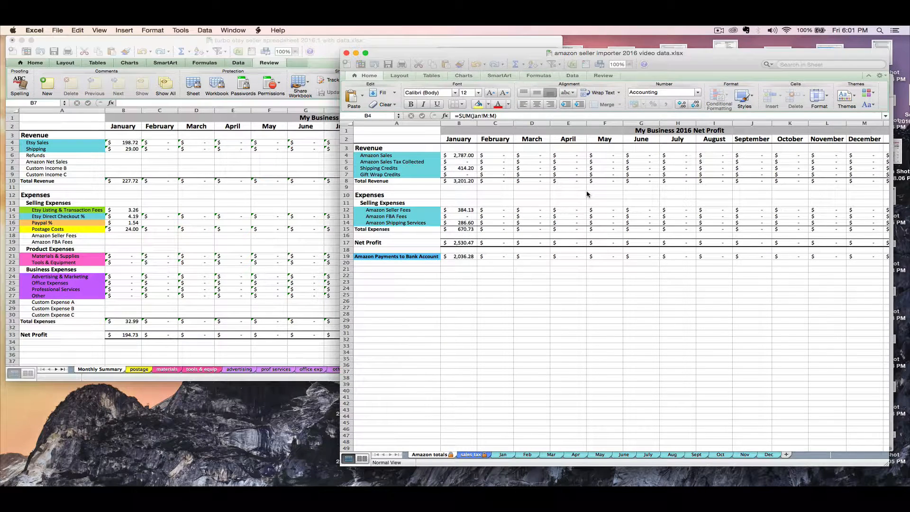
left_click(454, 182)
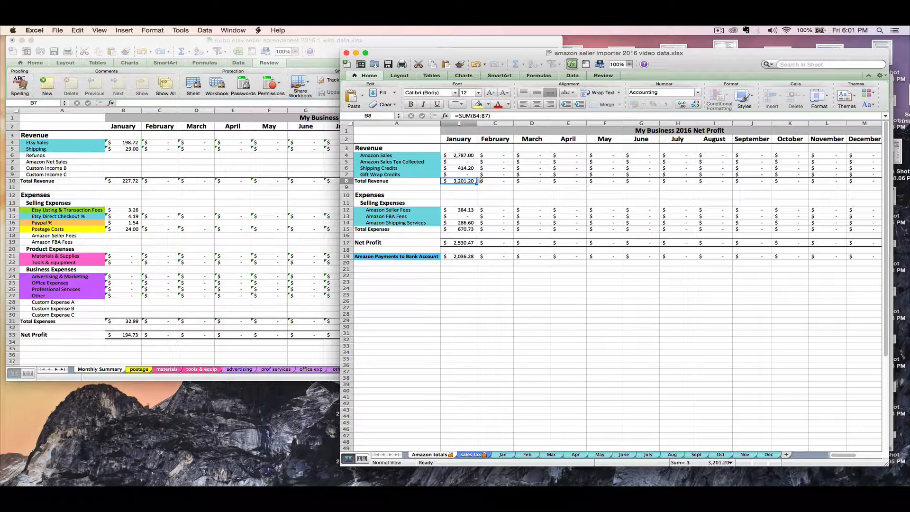
left_click(122, 163)
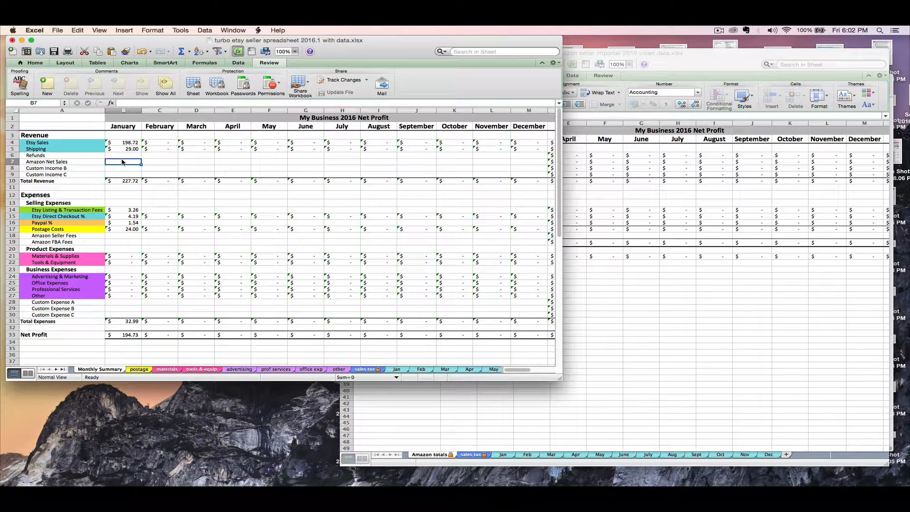
type("3201.20")
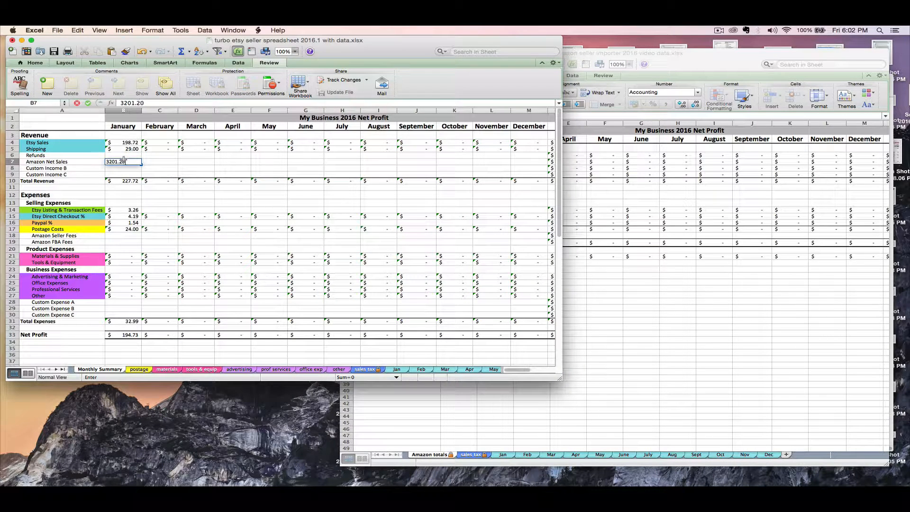
key("Tab")
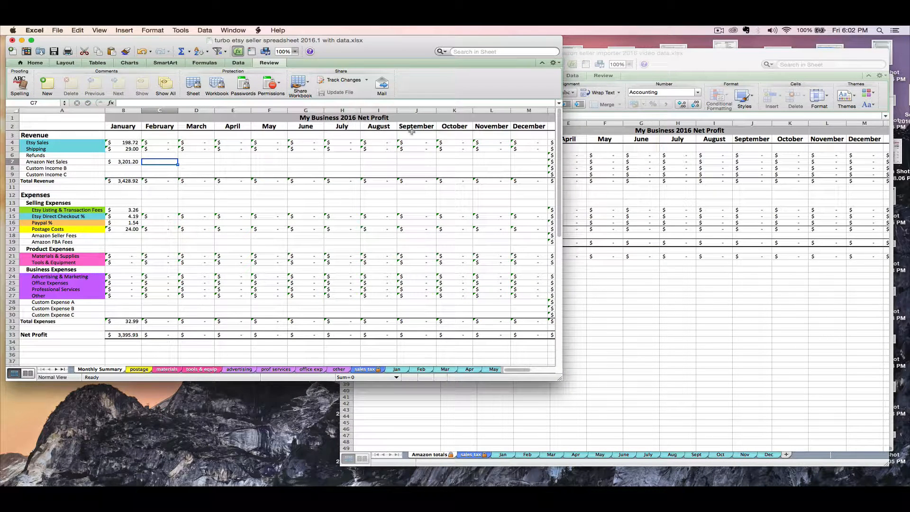
left_click(615, 203)
left_click(444, 183)
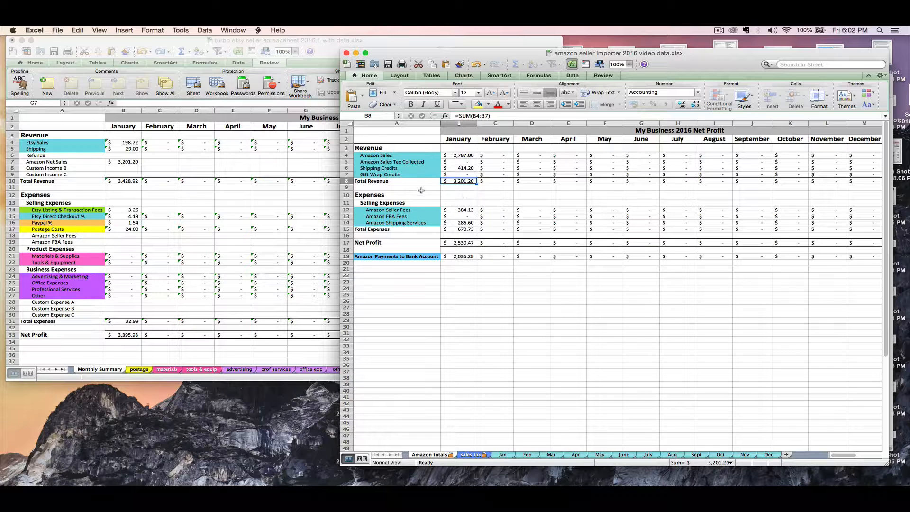
left_click(116, 171)
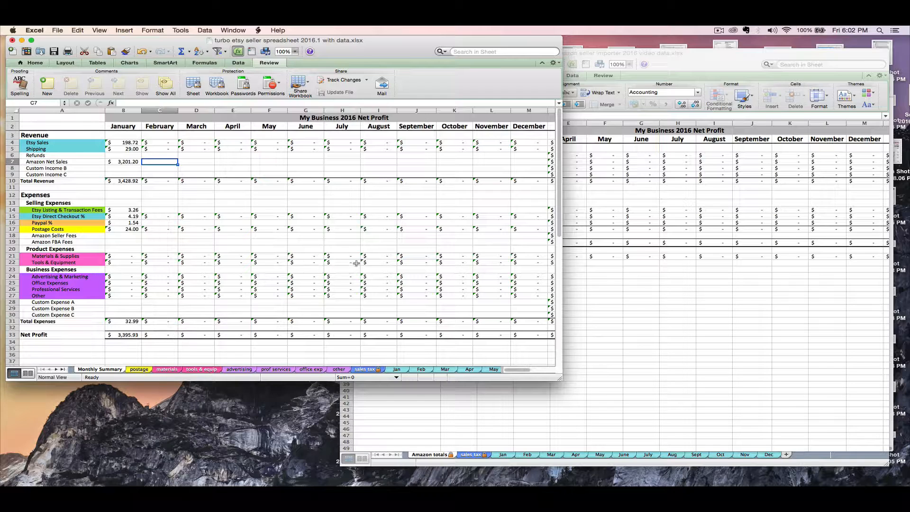
Step: Check the importer's January Amazon Shipping Services amount and open the Etsy spreadsheet's postage sheet in a narrower window beside it
left_click(592, 214)
left_click(460, 223)
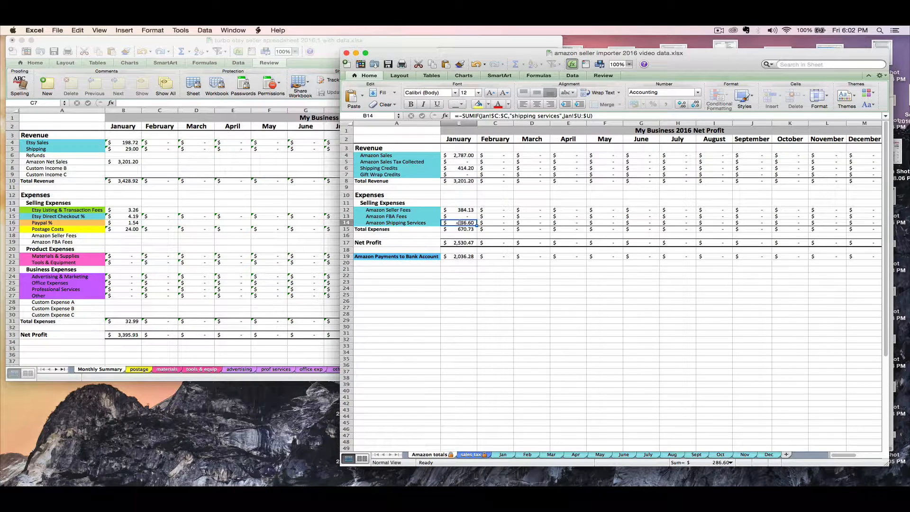
left_click(137, 371)
left_click(137, 370)
left_click(47, 147)
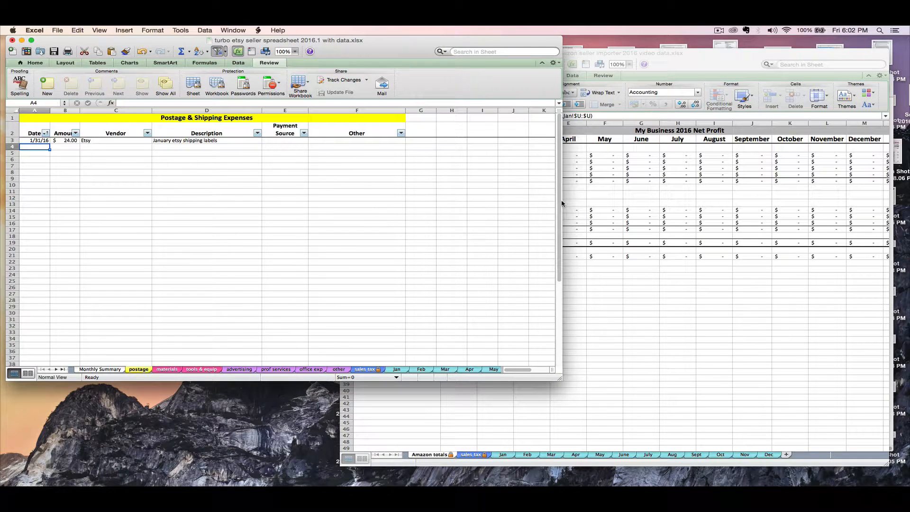
left_click_drag(563, 202, 377, 194)
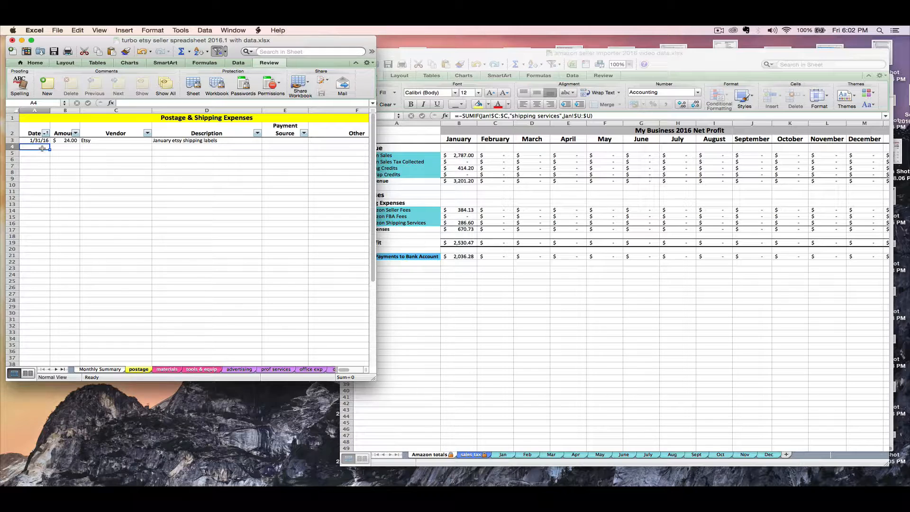
Step: Add a postage expense in row 4 dated 1/31/16 with an amount of 286.60
type("1/31/16")
key("Tab")
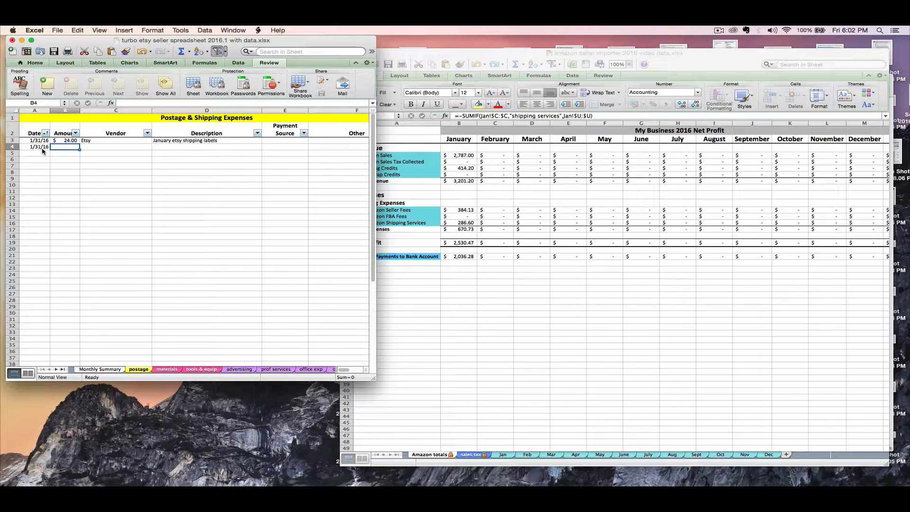
type("286.")
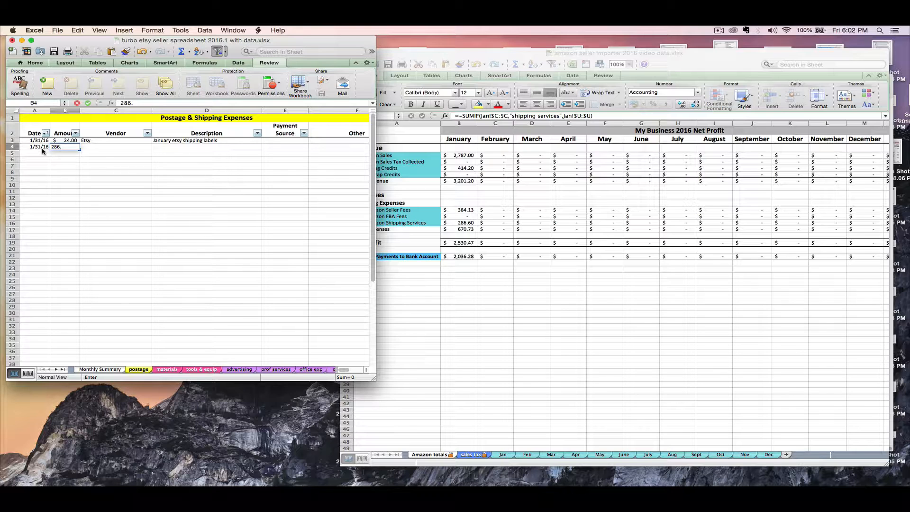
type("60")
key("Tab")
Step: Set the new postage expense's vendor to Amazon and description to "January amazon shipping labels", and return to the Monthly Summary
type("Amazon")
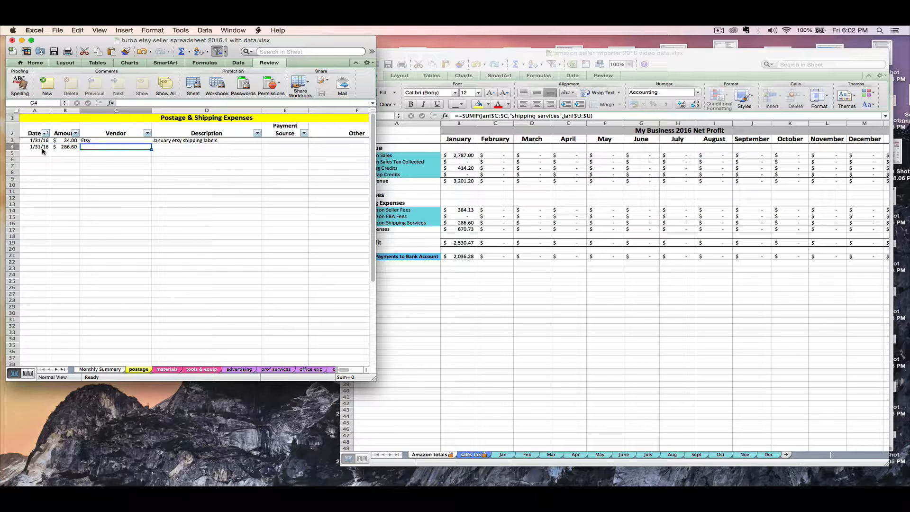
key("Tab")
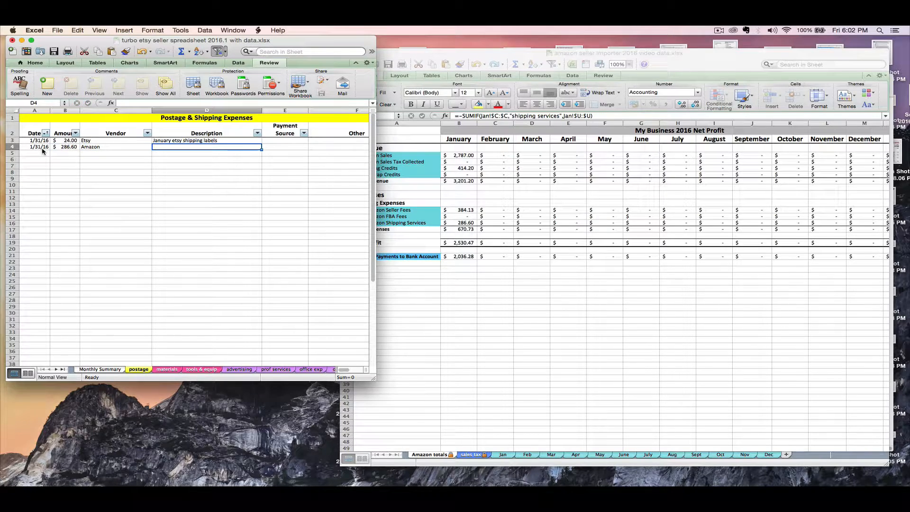
type("January a")
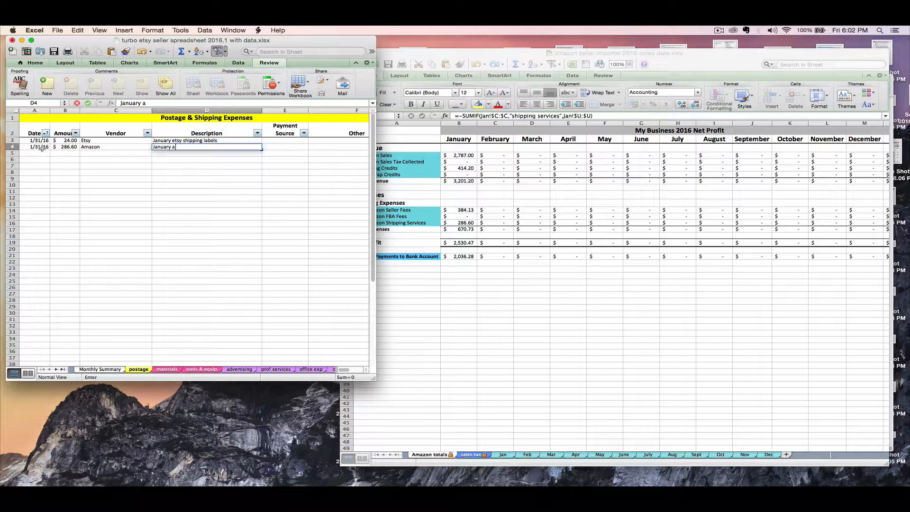
type("mazon shipping labels")
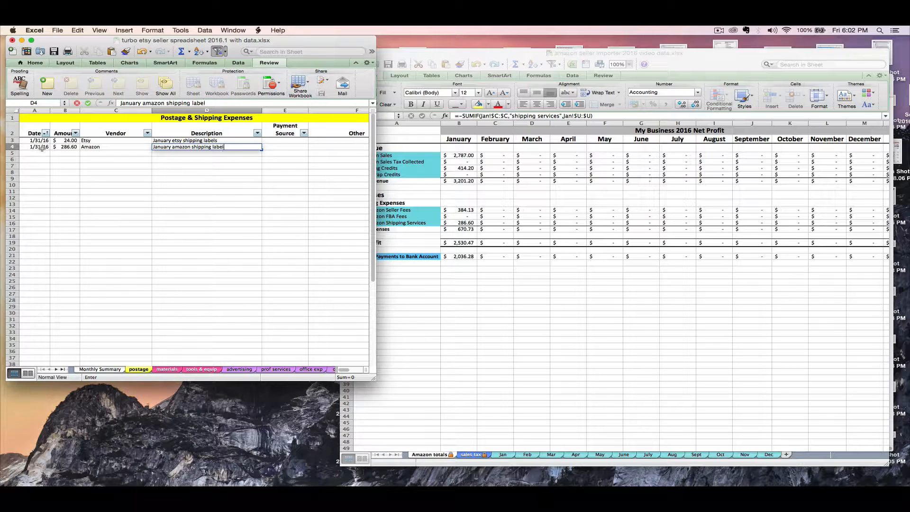
key("Return")
left_click(99, 369)
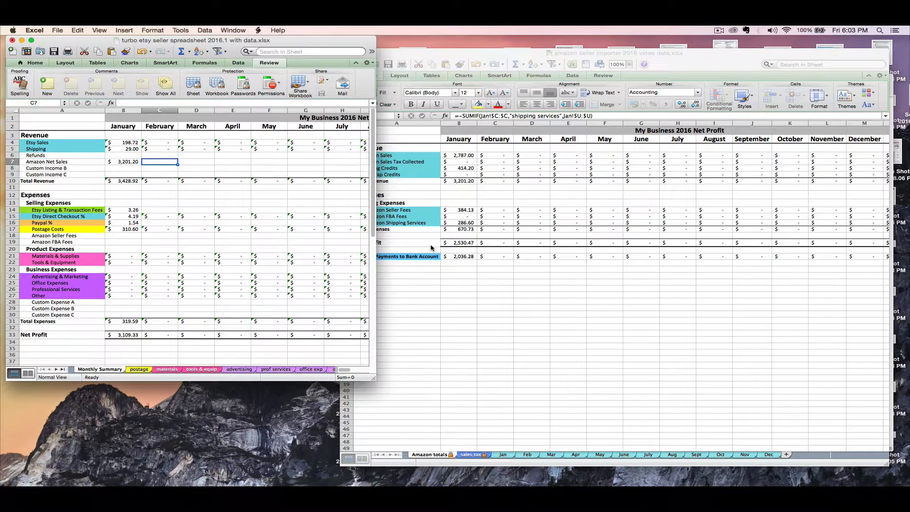
Step: Show the importer's sales tax sheet and the Etsy spreadsheet's sales tax sheet side by side
left_click(460, 223)
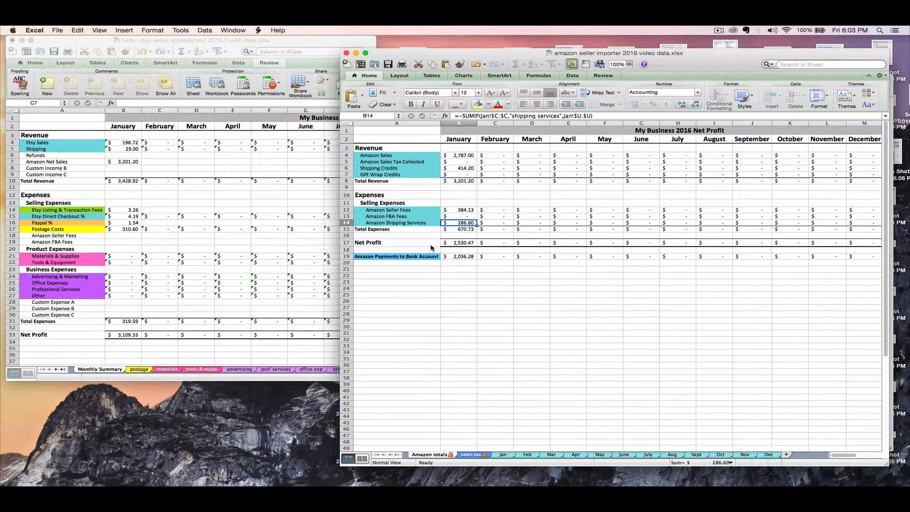
left_click(472, 454)
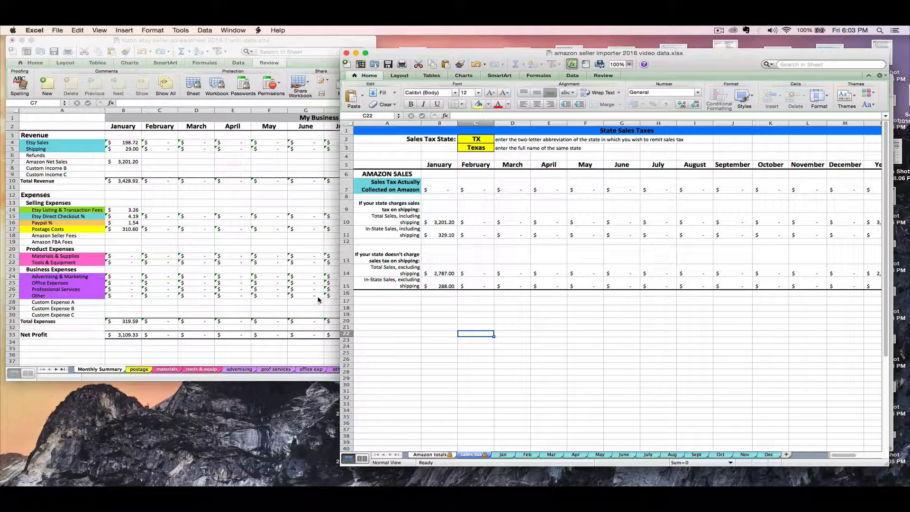
left_click_drag(377, 380, 440, 457)
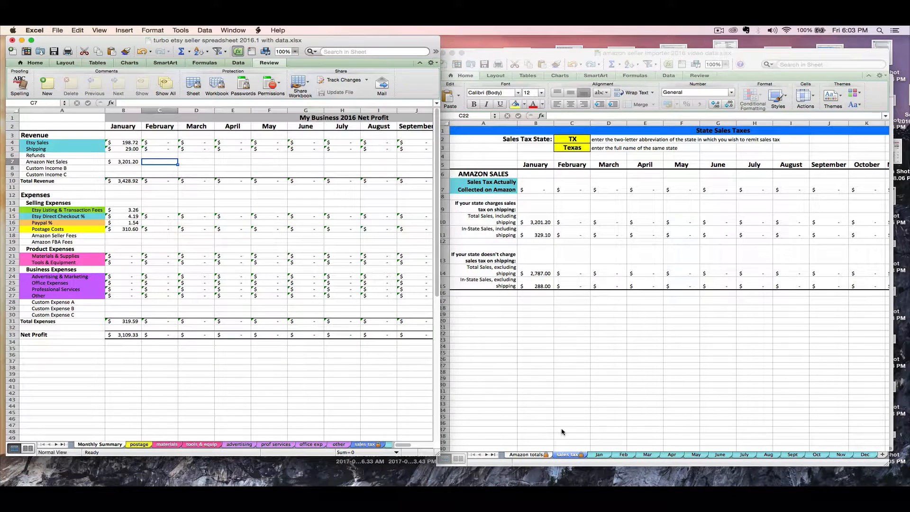
left_click(592, 422)
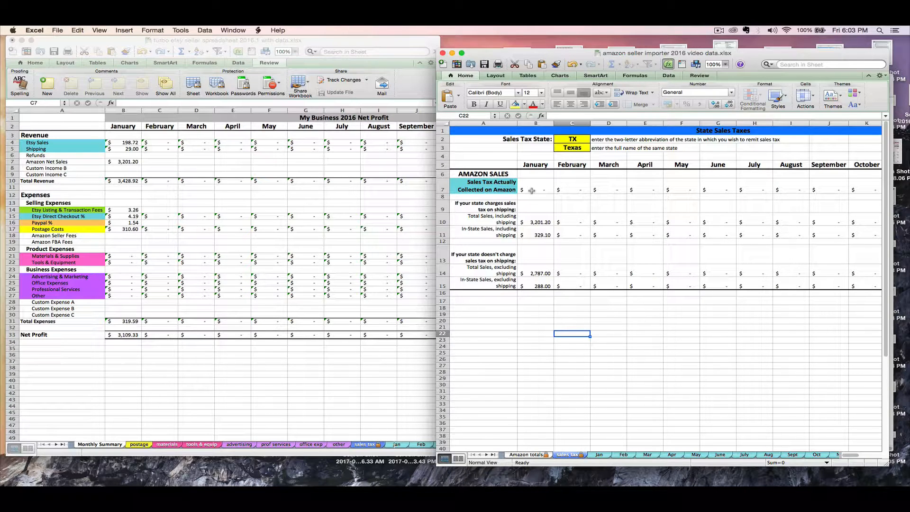
left_click(364, 445)
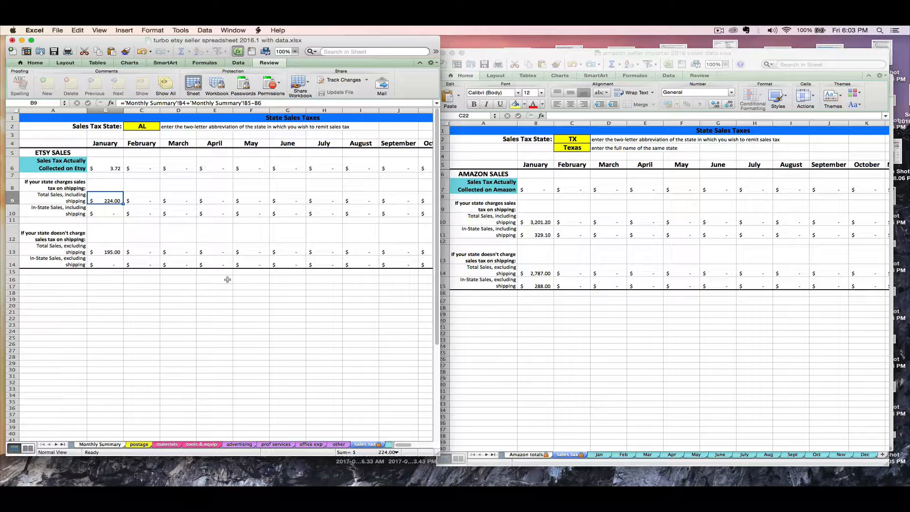
Step: Add an "Amazon AL sales" line in row 17 below the Etsy sales tax table, with 3201.2 for January
left_click(101, 288)
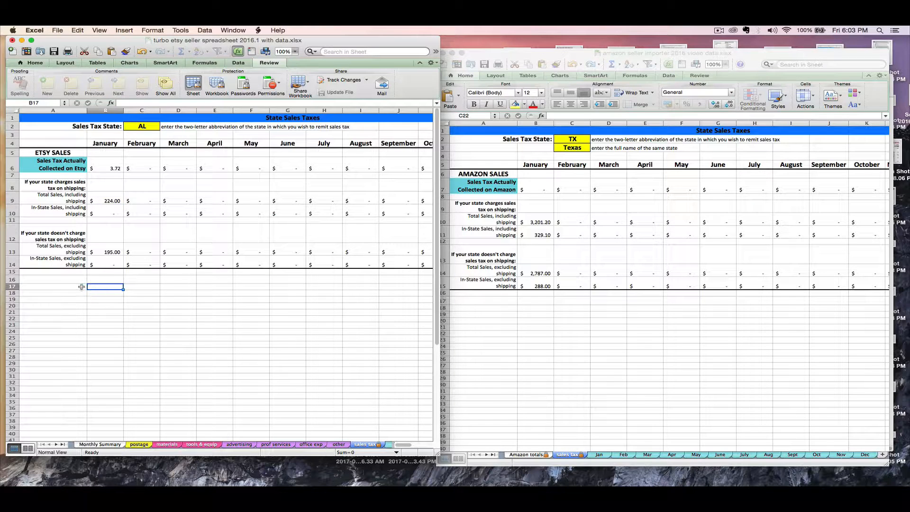
left_click(79, 287)
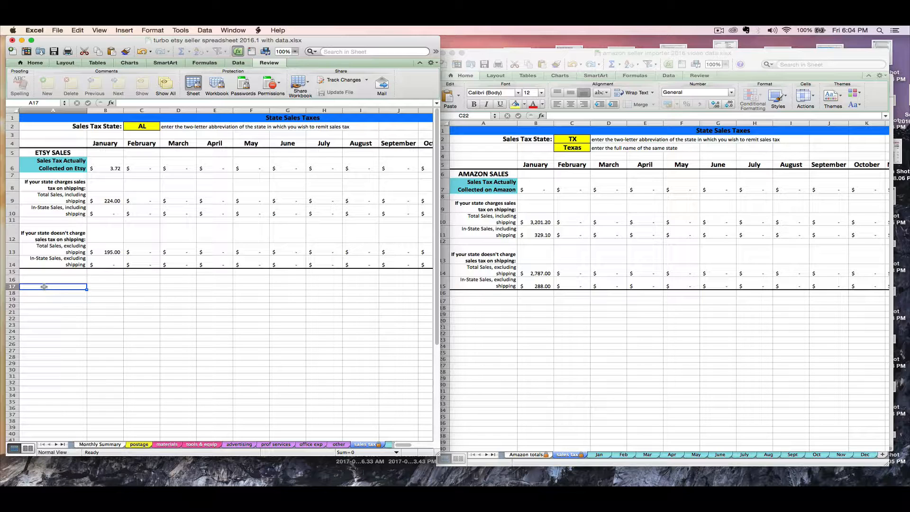
type("Amazon")
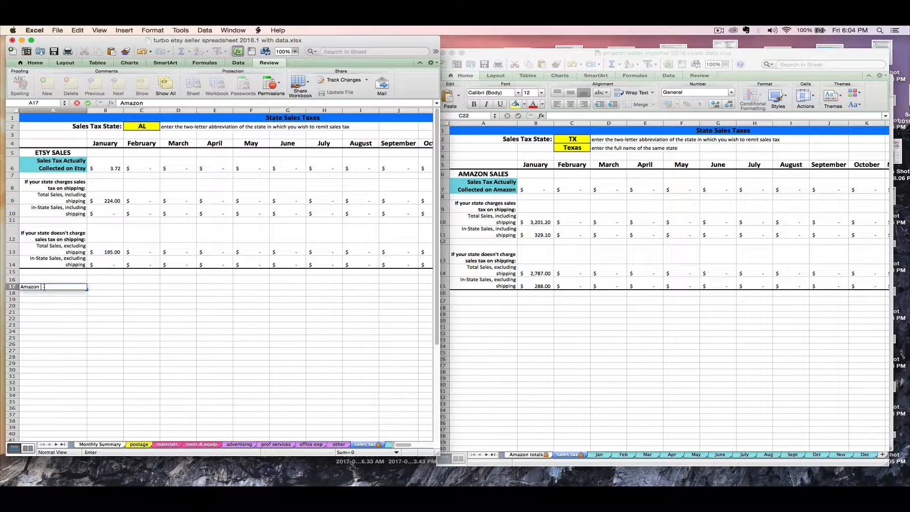
type(" AL sales")
key("Tab")
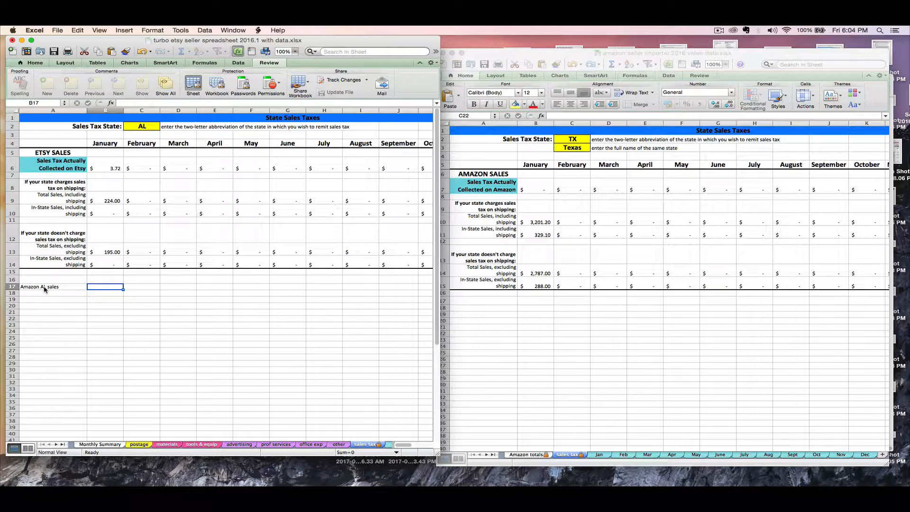
type("3,20")
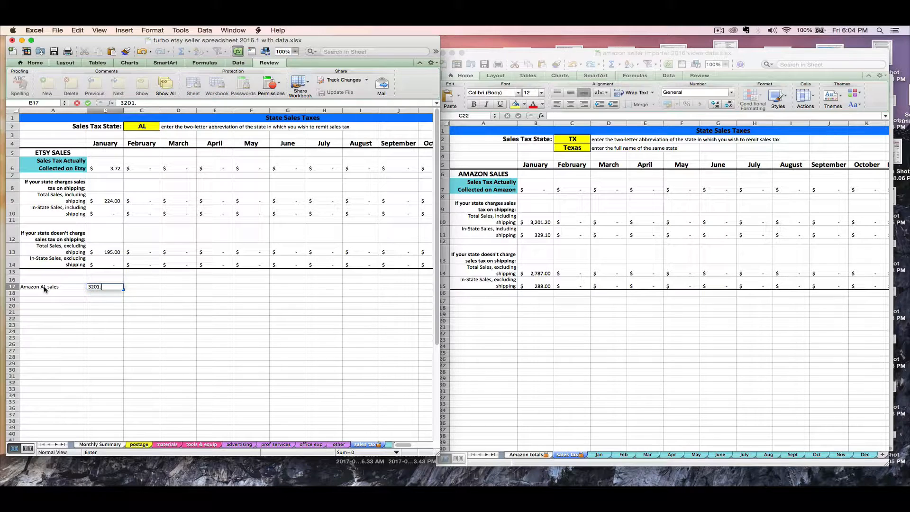
type("1.2")
key("Return")
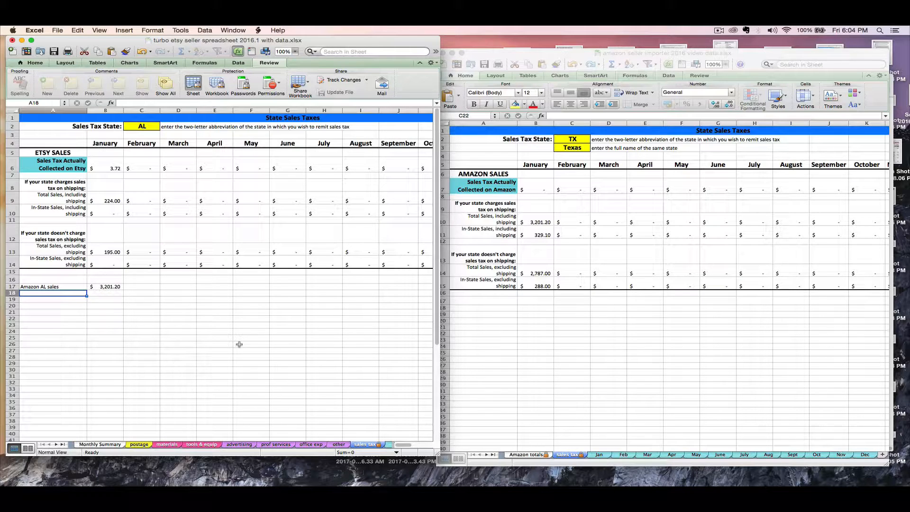
left_click(217, 350)
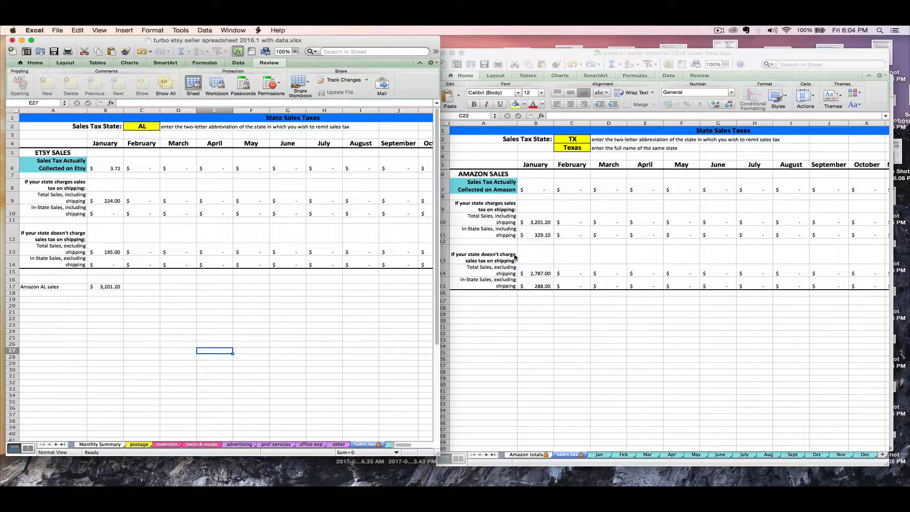
Step: Review the Etsy spreadsheet's Monthly Summary through its Year column and the importer's Amazon totals sheet
left_click(557, 251)
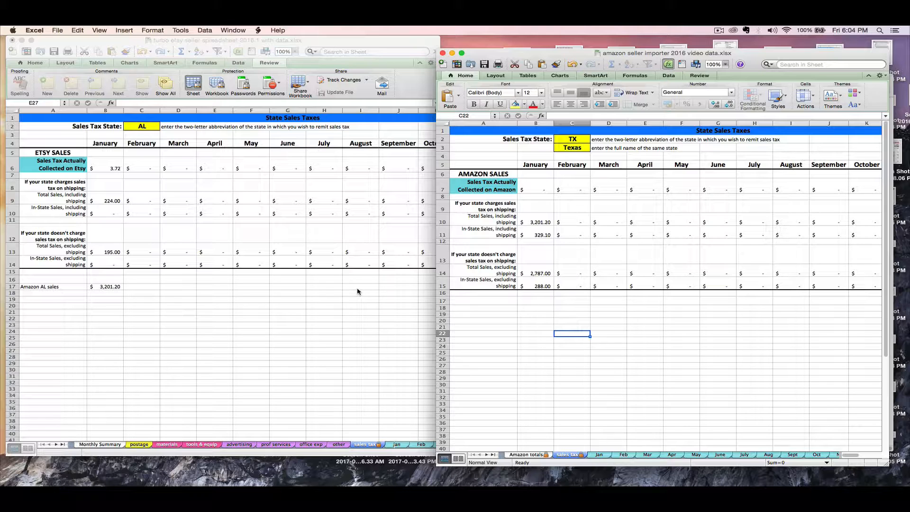
left_click(288, 330)
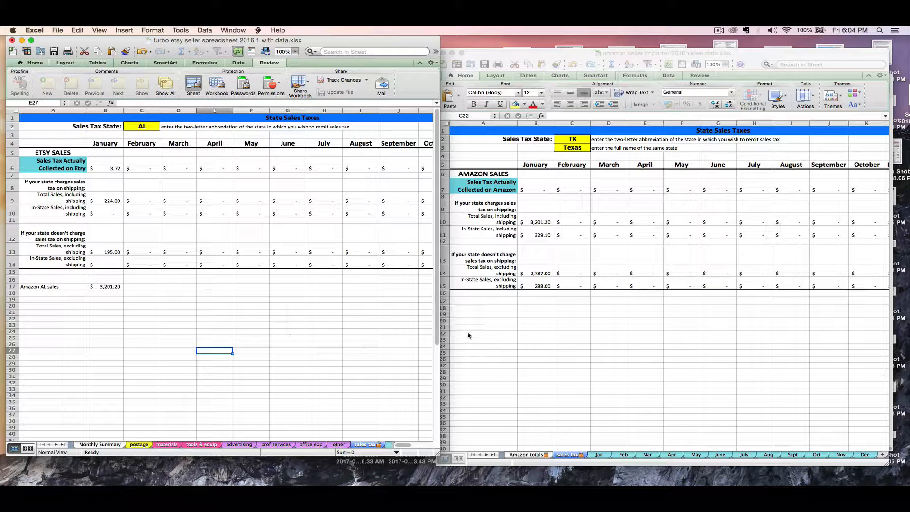
left_click(98, 445)
left_click(184, 353)
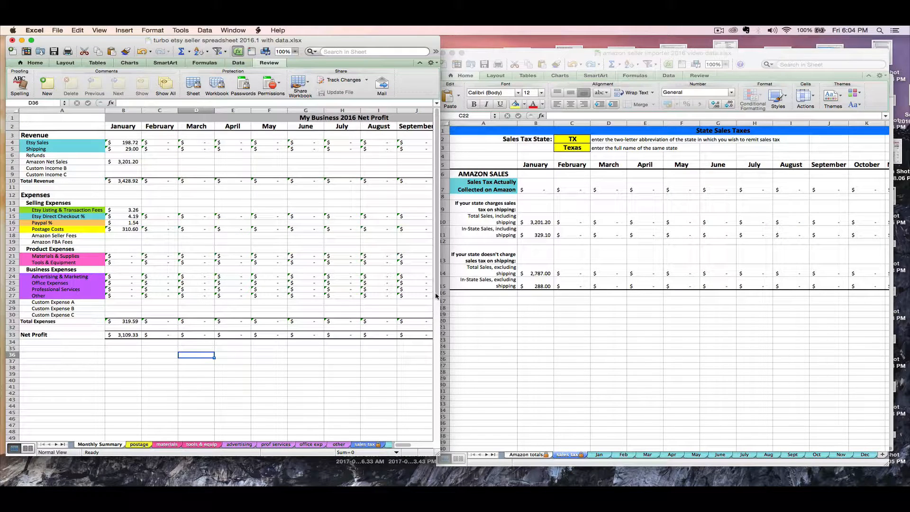
left_click_drag(440, 296, 677, 306)
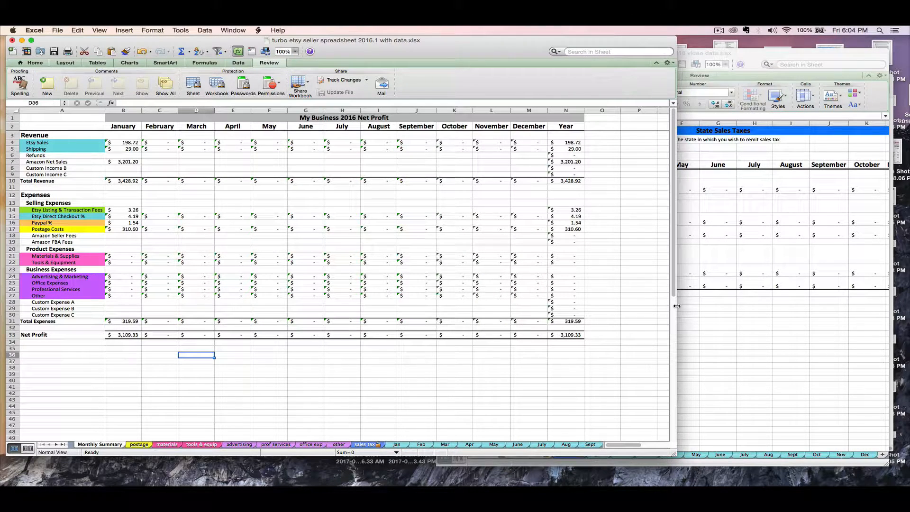
left_click(749, 304)
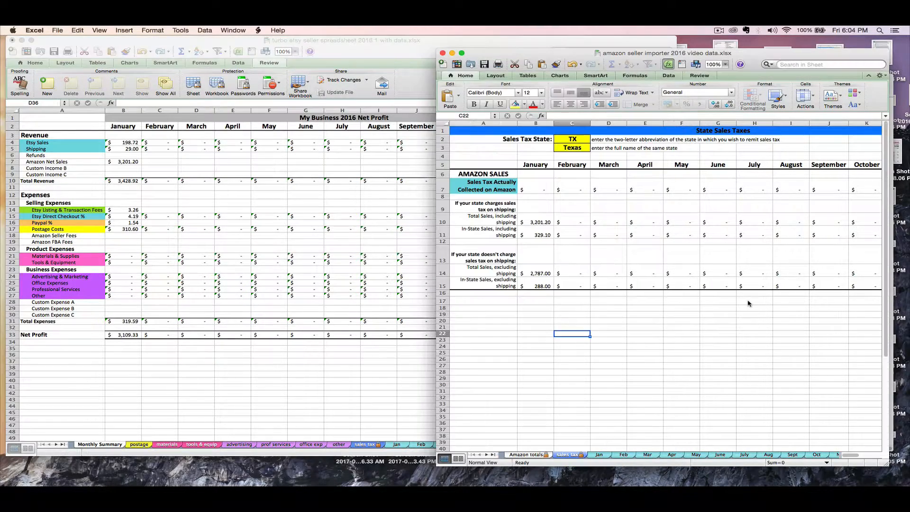
left_click(526, 455)
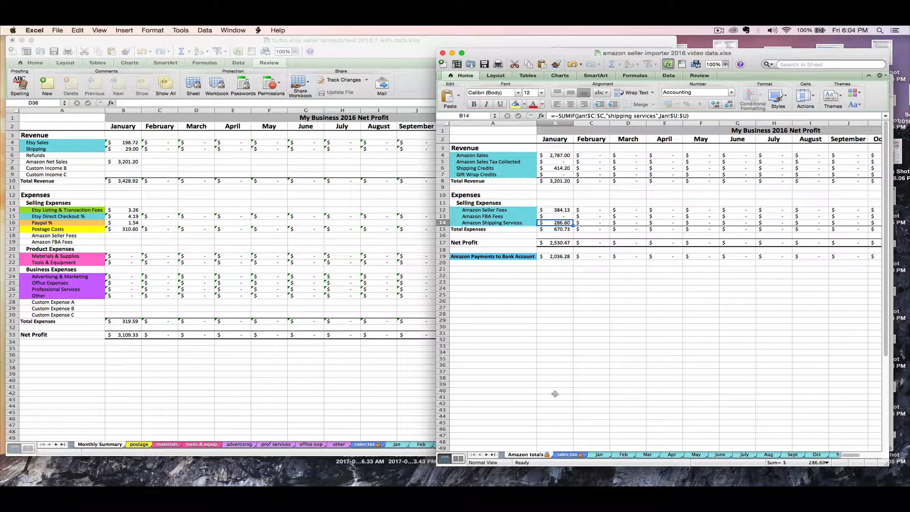